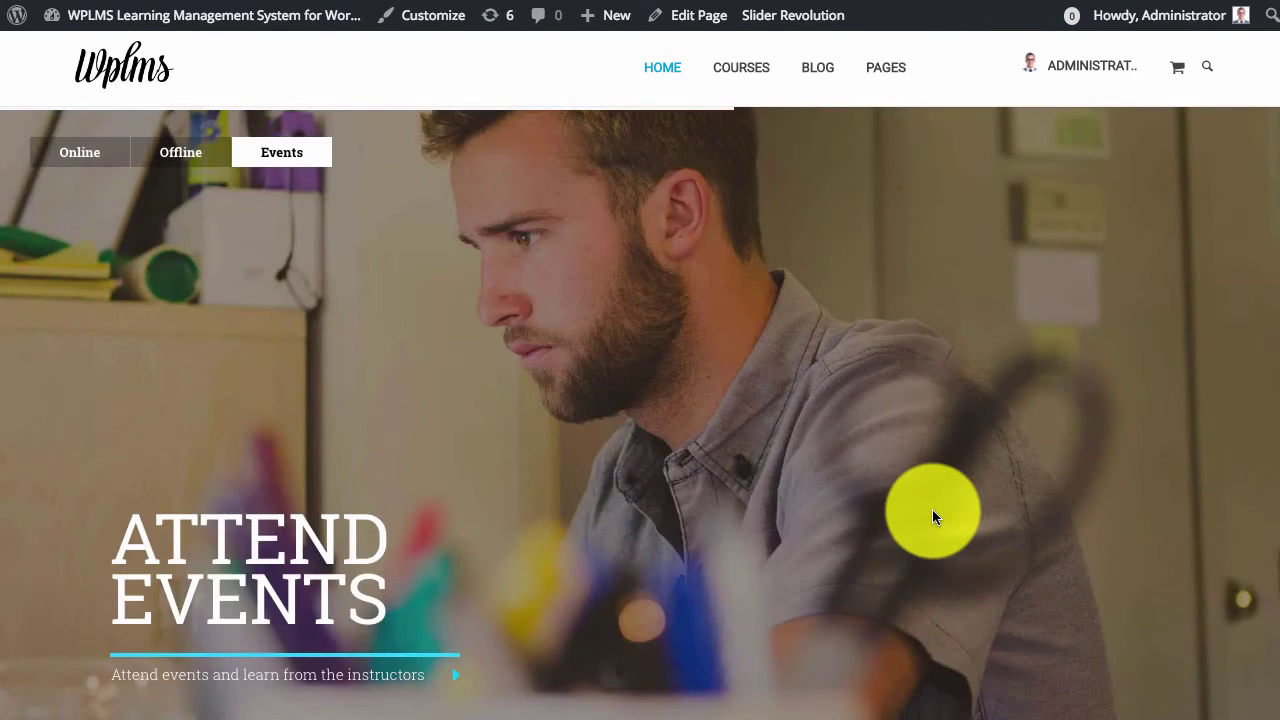
Open the site's admin dashboard and go to the list of installed plugins.
scroll(784, 331, down, 5)
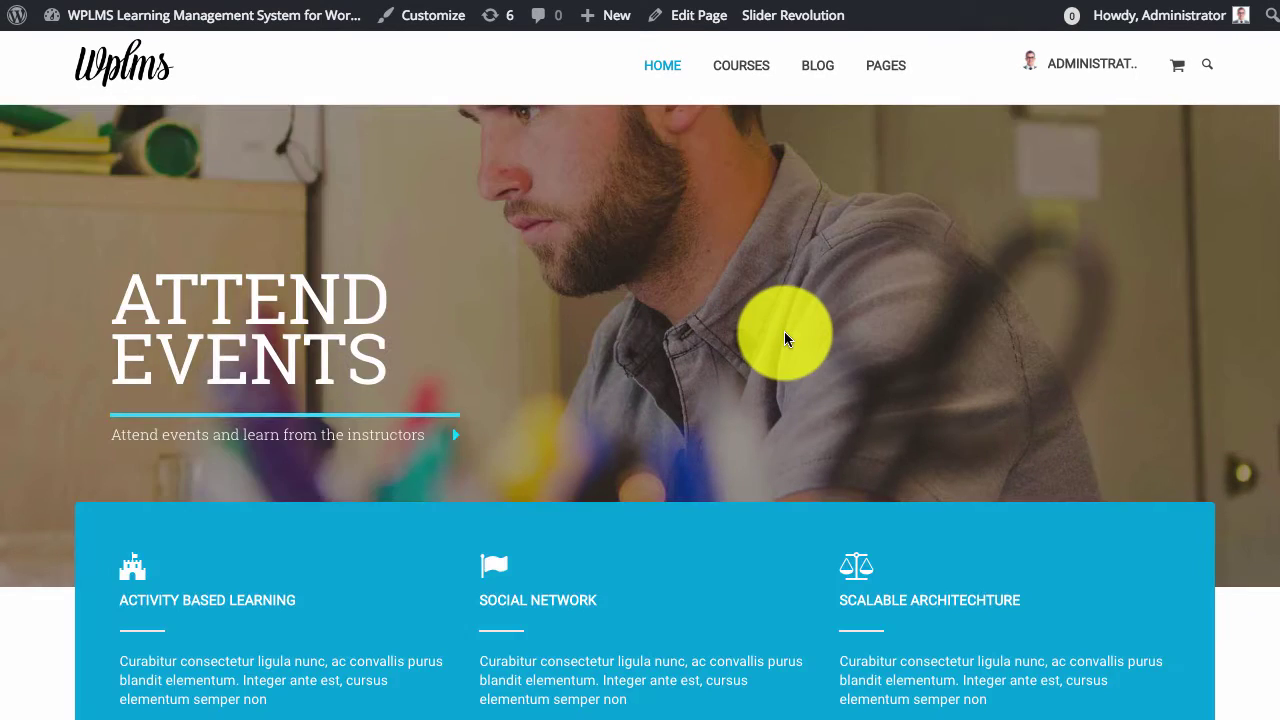
scroll(784, 331, down, 5)
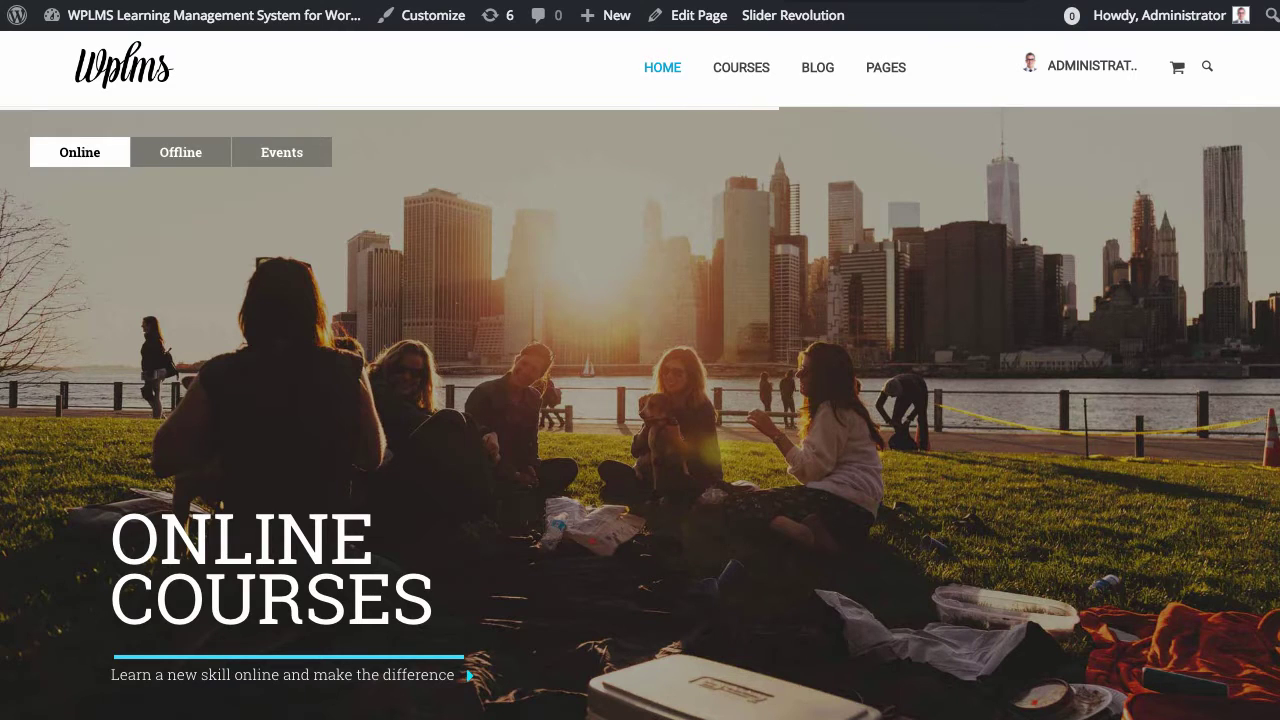
mouse_move(222, 33)
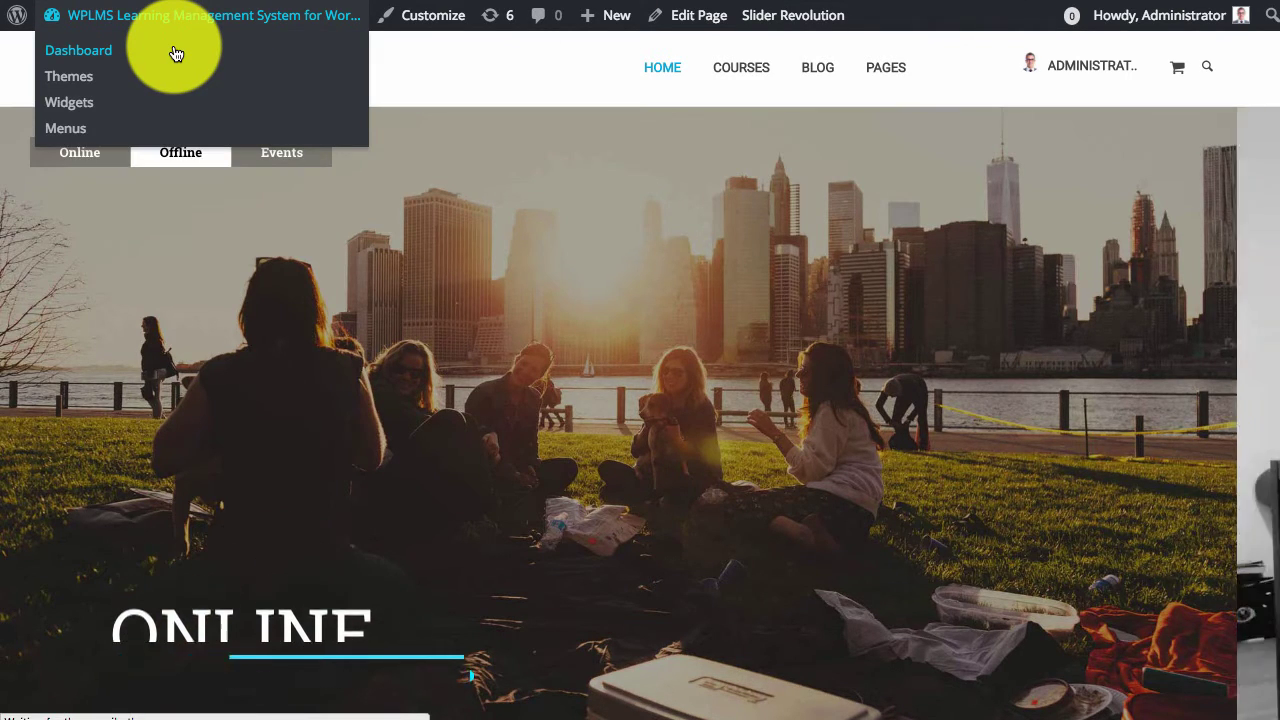
scroll(70, 343, down, 3)
scroll(70, 343, down, 3)
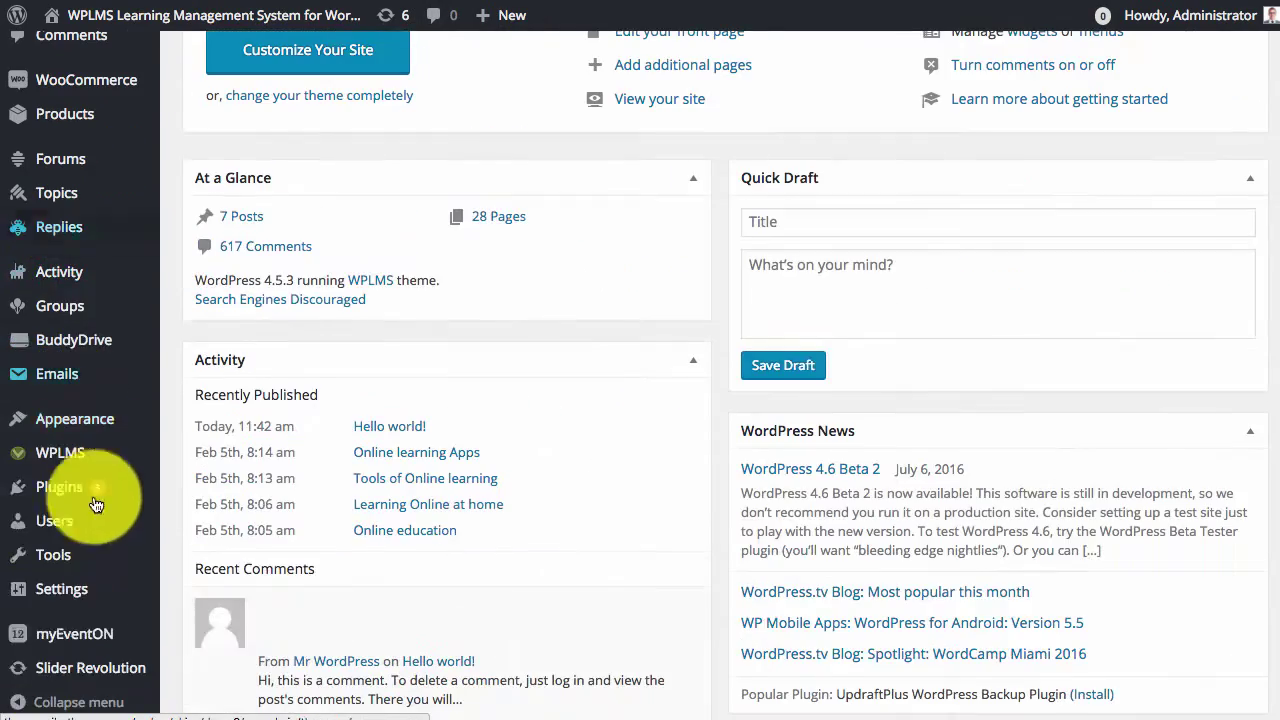
mouse_move(137, 491)
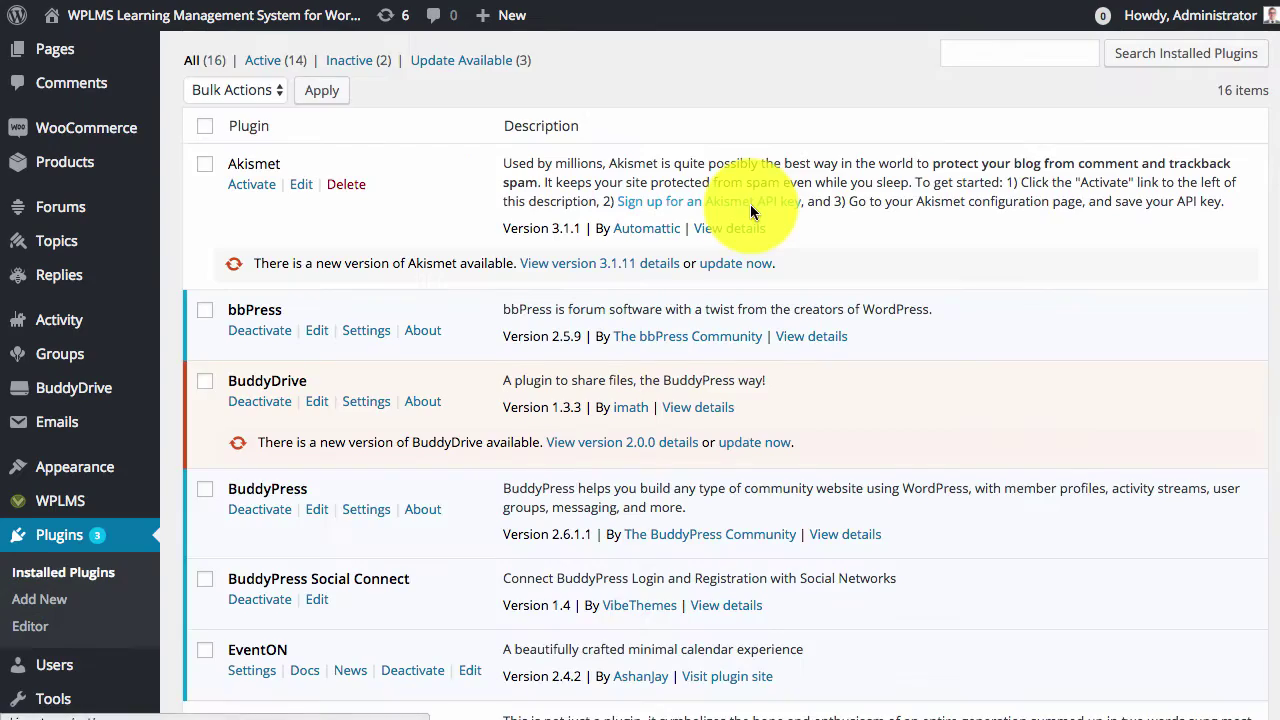
Find the W3 Total Cache plugin in the plugin directory, install it and activate it.
scroll(750, 204, down, 10)
scroll(712, 260, up, 10)
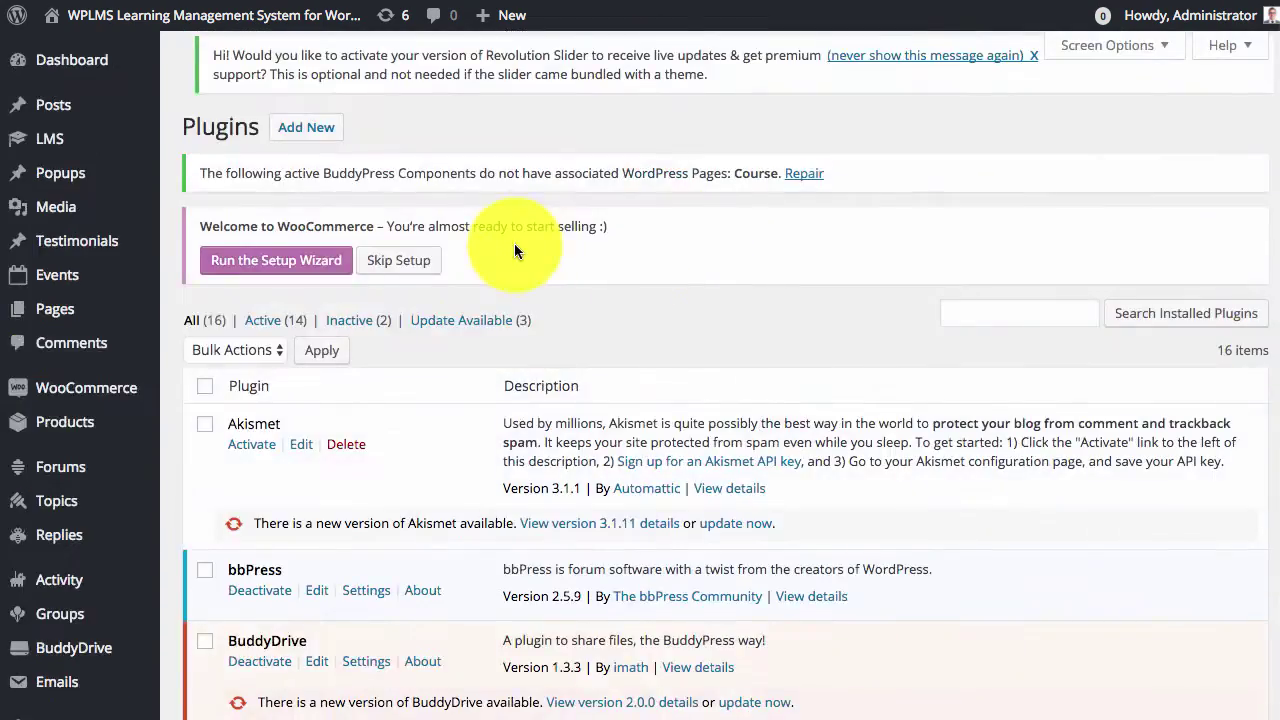
click(322, 139)
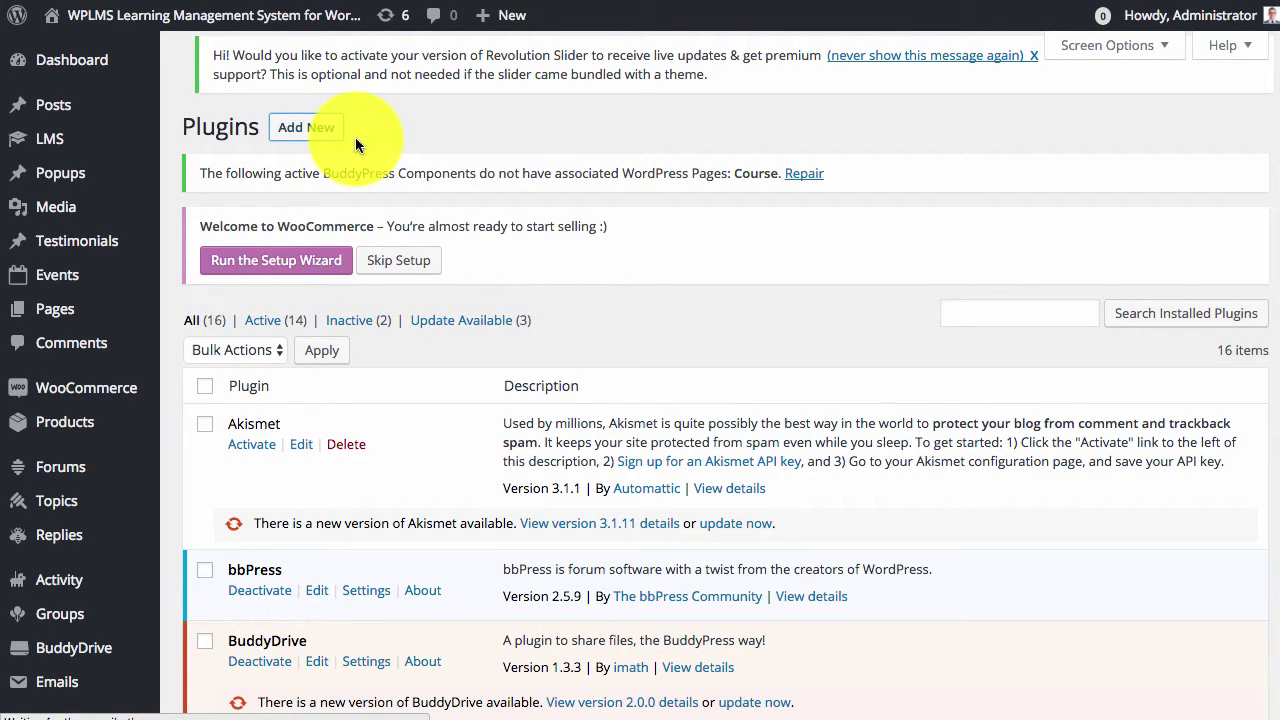
text(w3)
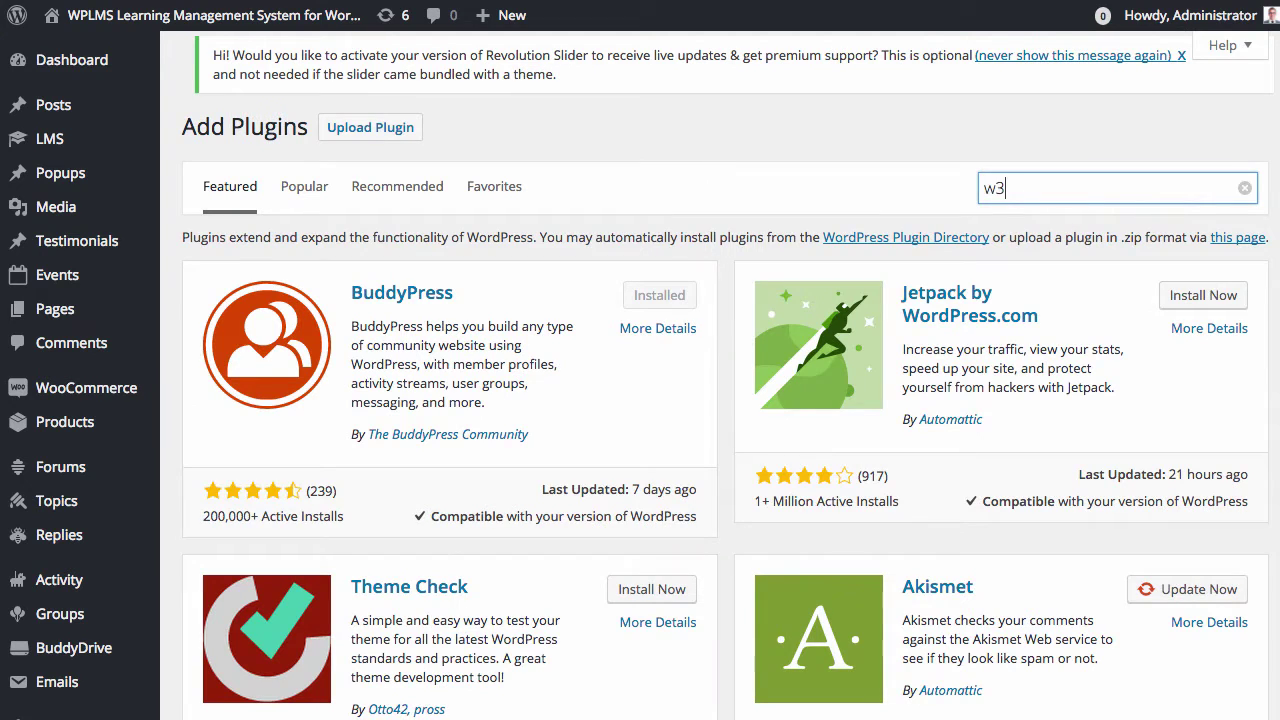
text( total cache)
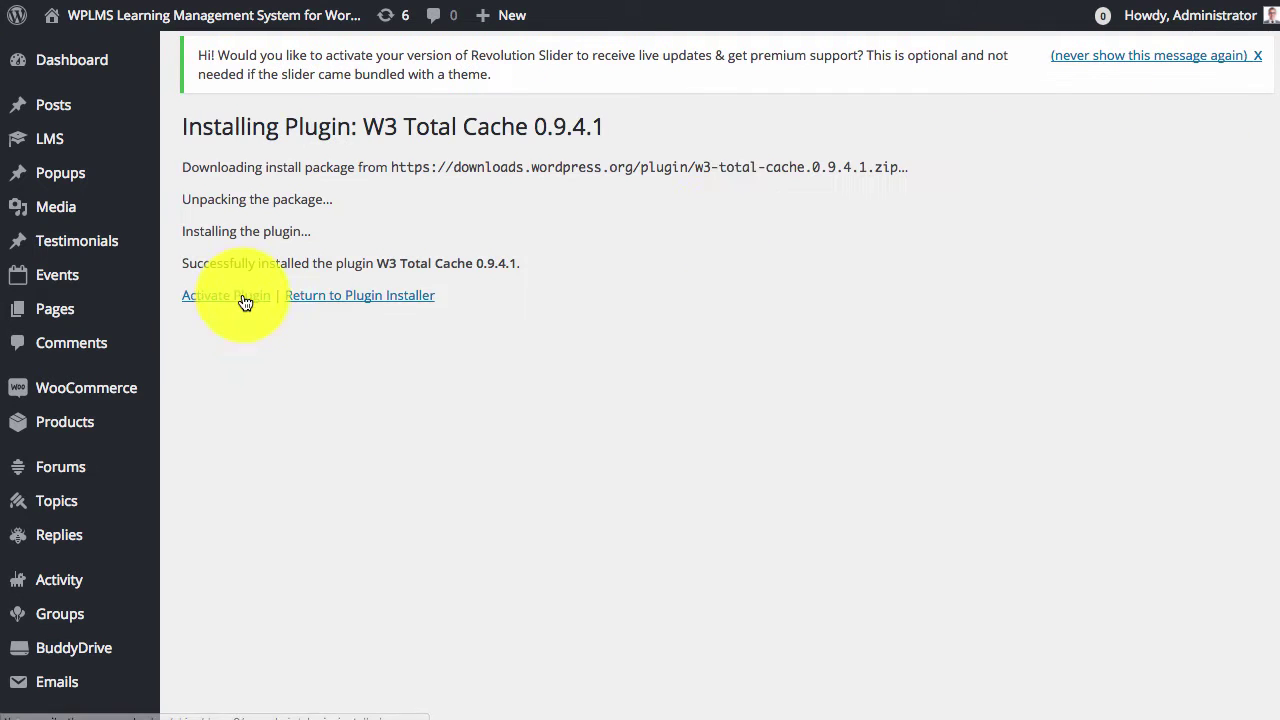
click(240, 300)
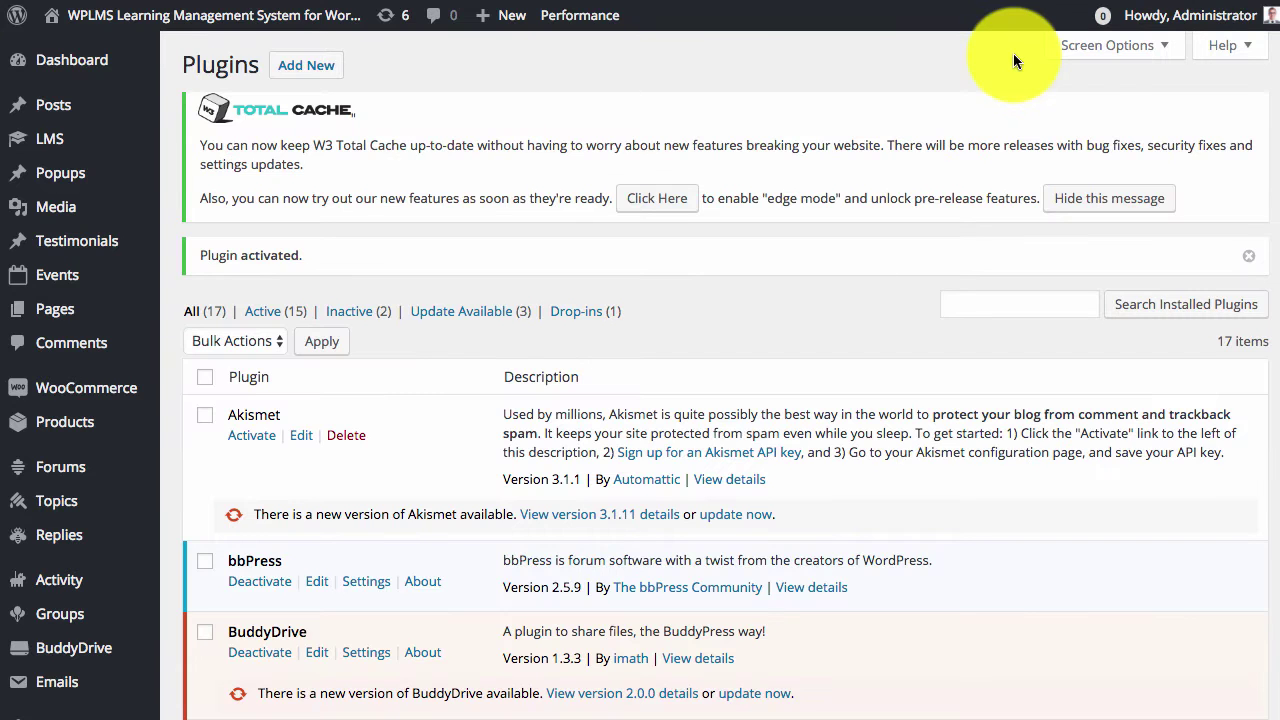
Open the general settings of W3 Total Cache and enable the page cache.
scroll(726, 256, down, 10)
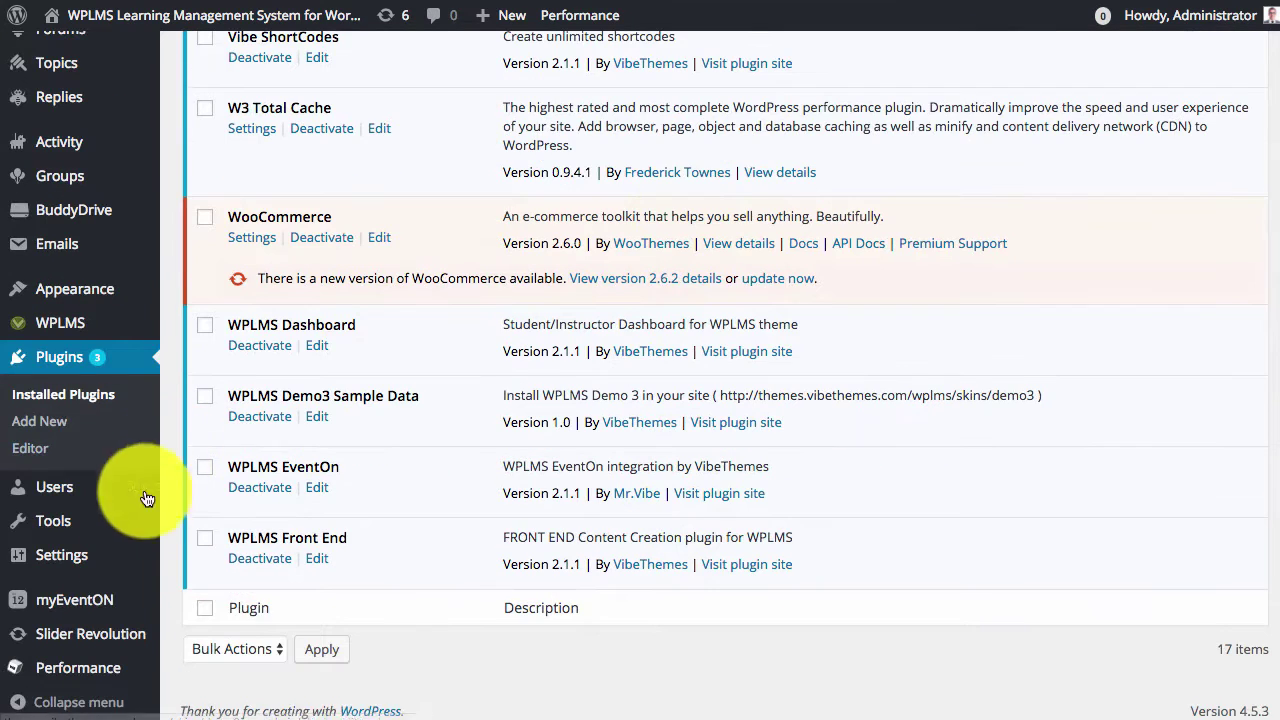
mouse_move(63, 672)
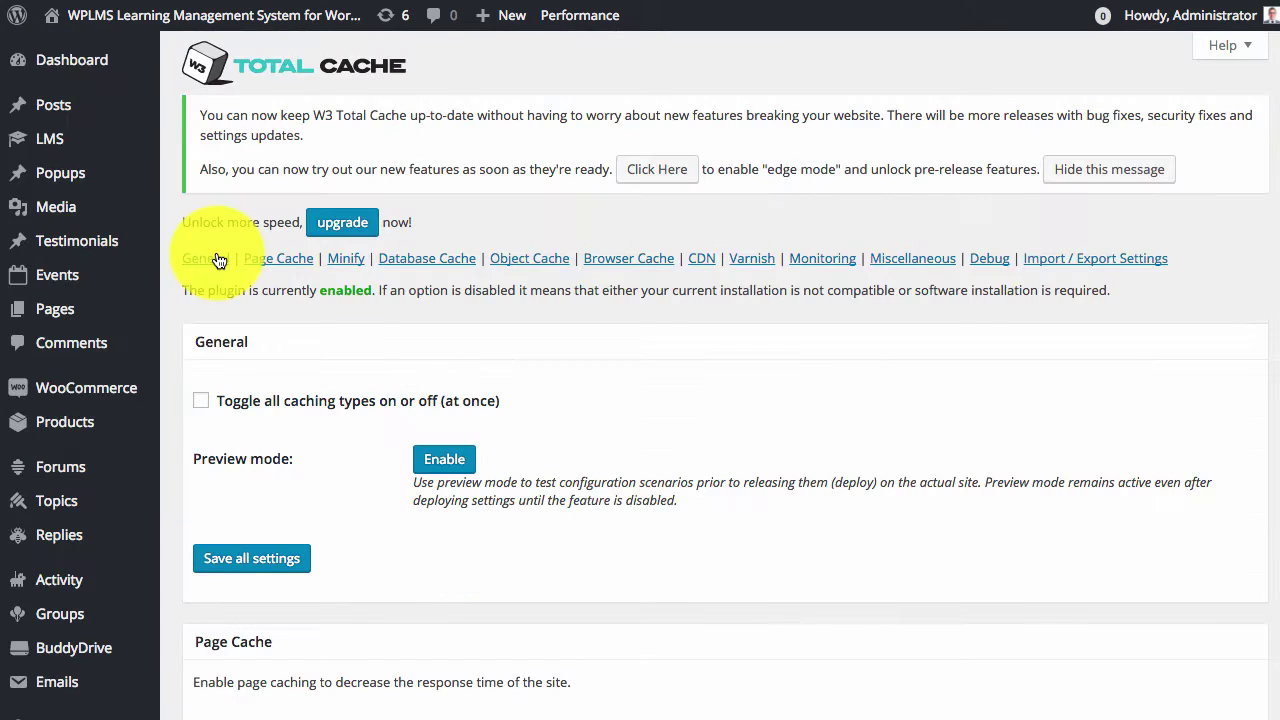
scroll(453, 343, down, 5)
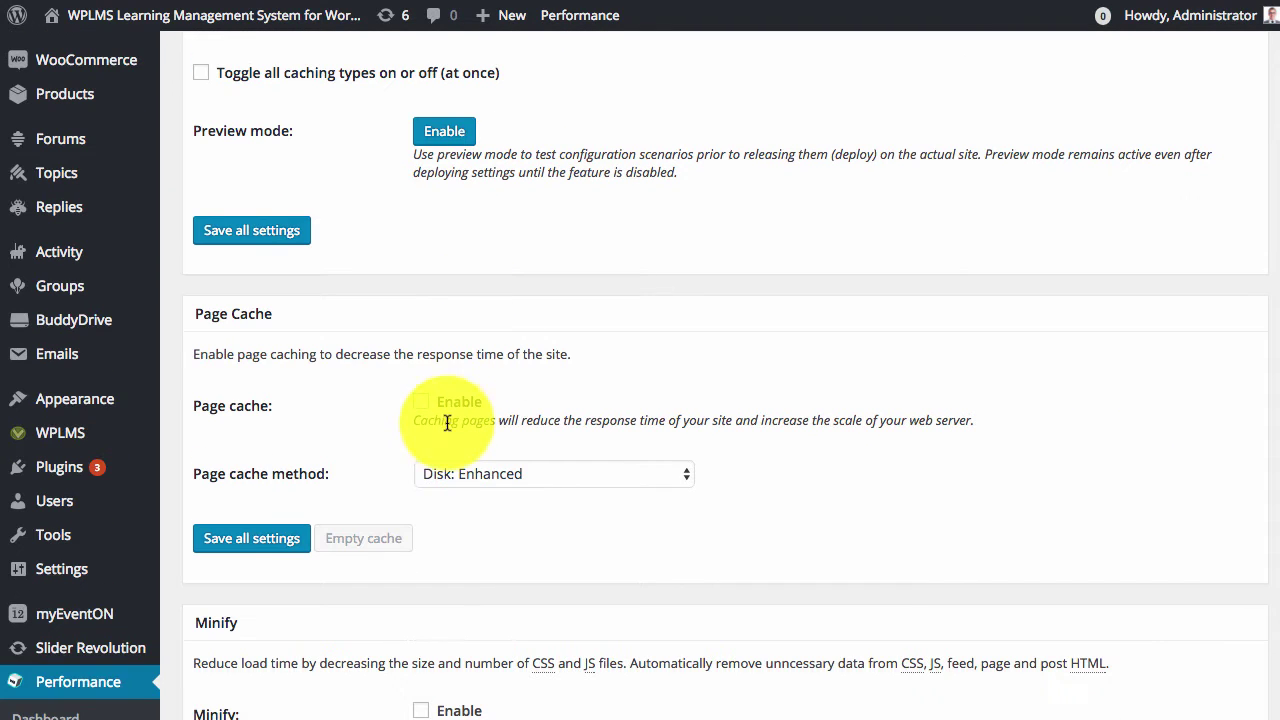
click(421, 401)
Enable Minify in the general settings.
scroll(700, 395, down, 5)
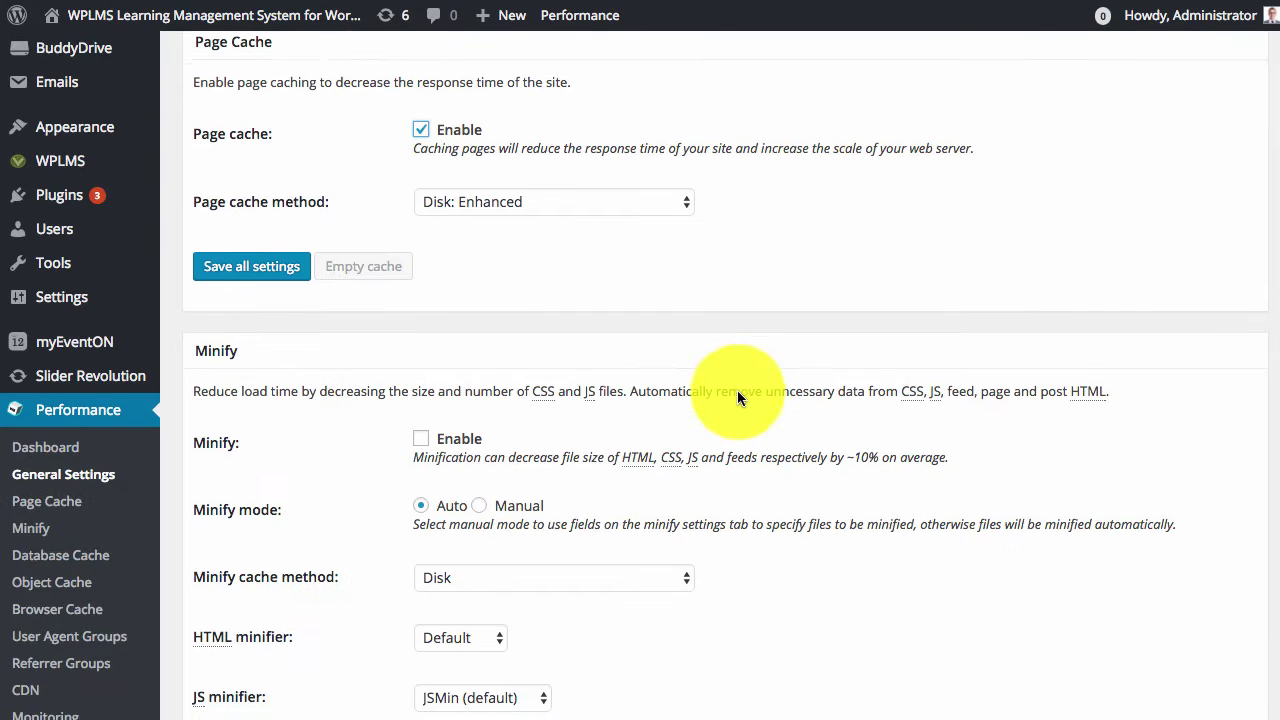
scroll(737, 395, down, 4)
click(421, 211)
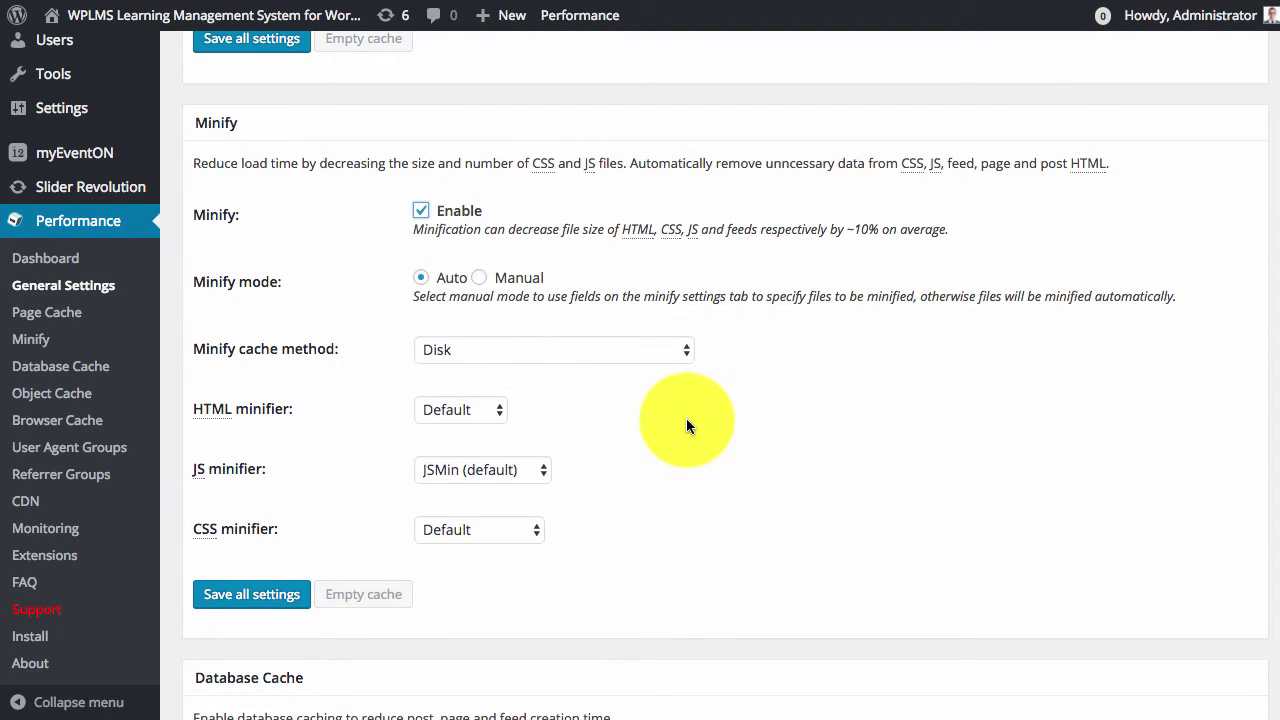
scroll(686, 418, down, 4)
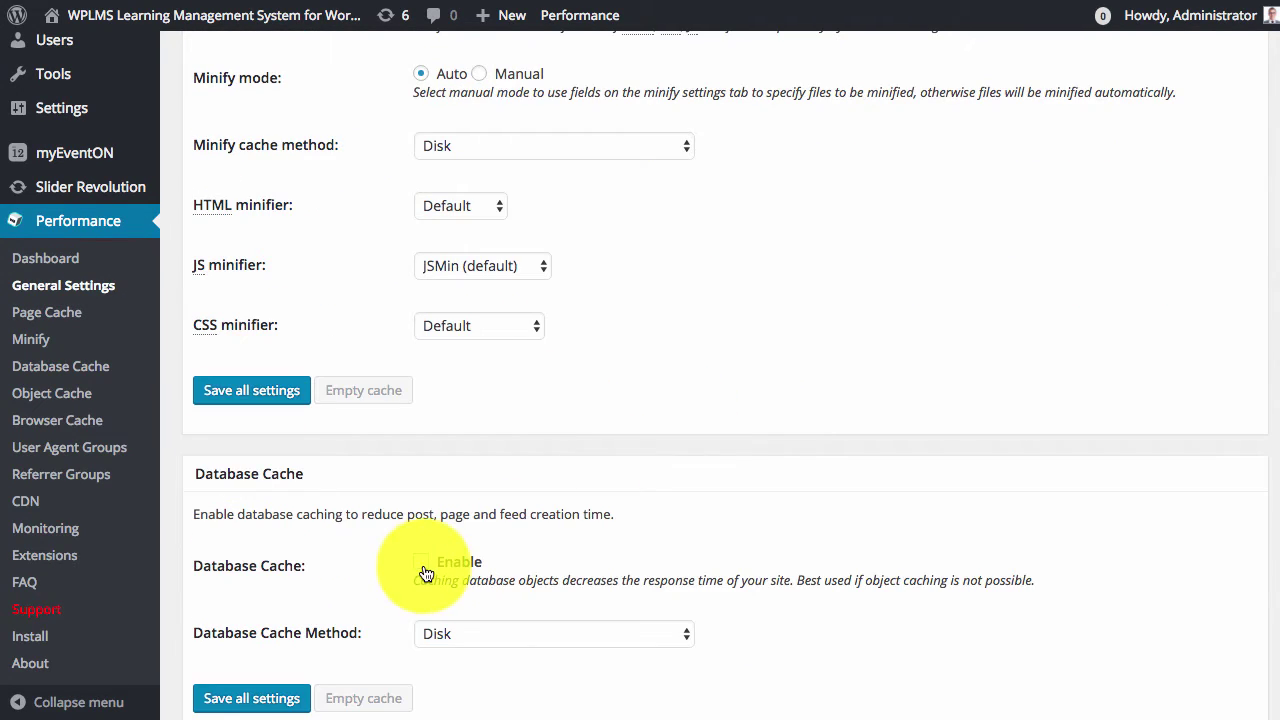
scroll(470, 560, down, 1)
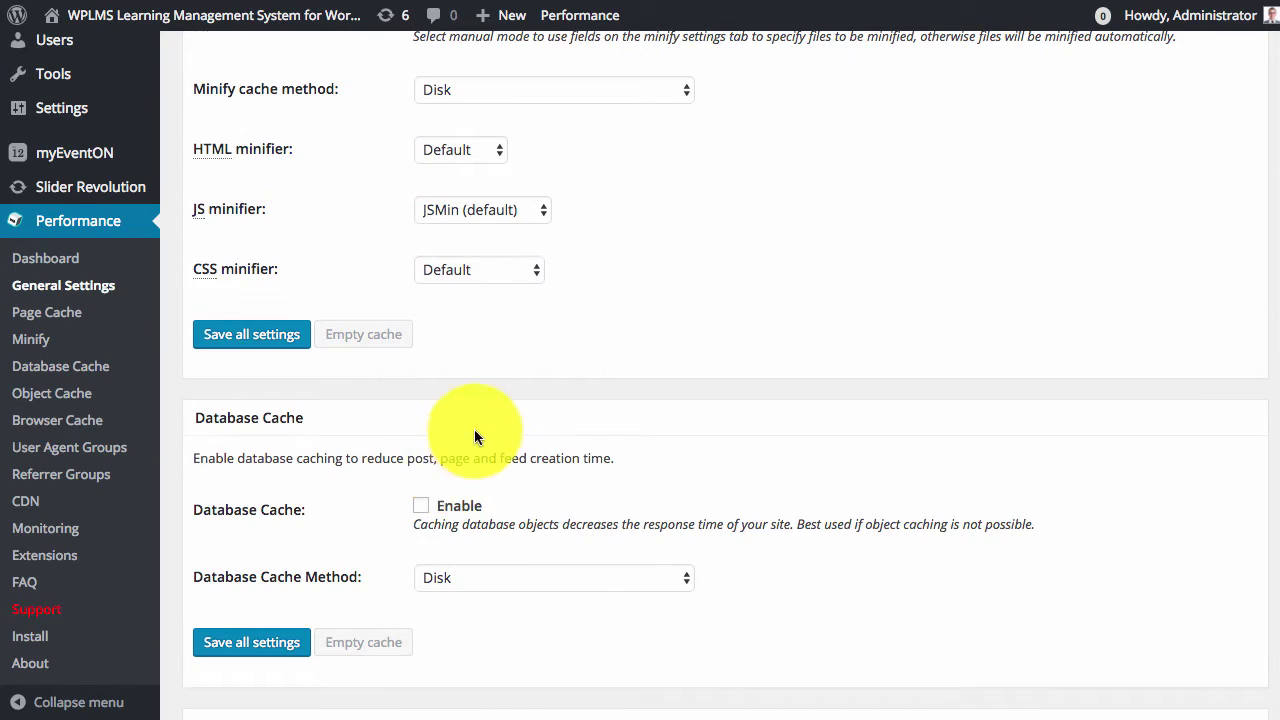
scroll(485, 450, down, 2)
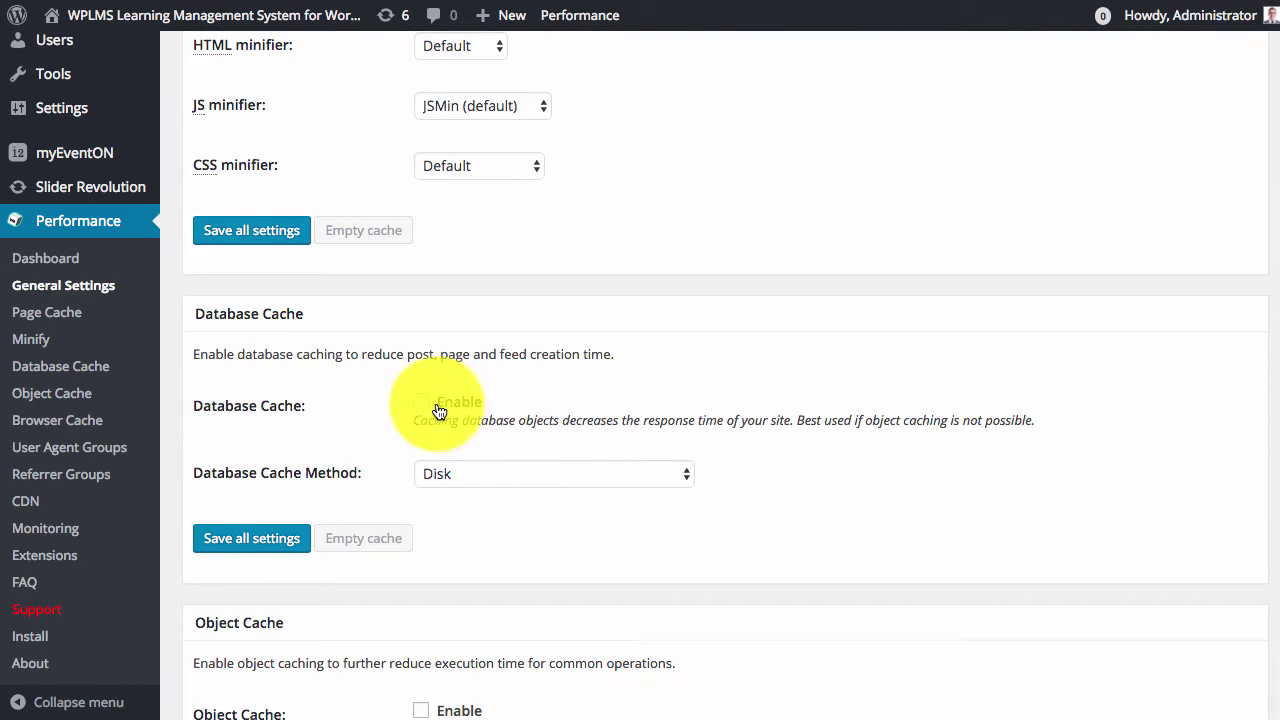
click(422, 402)
click(460, 475)
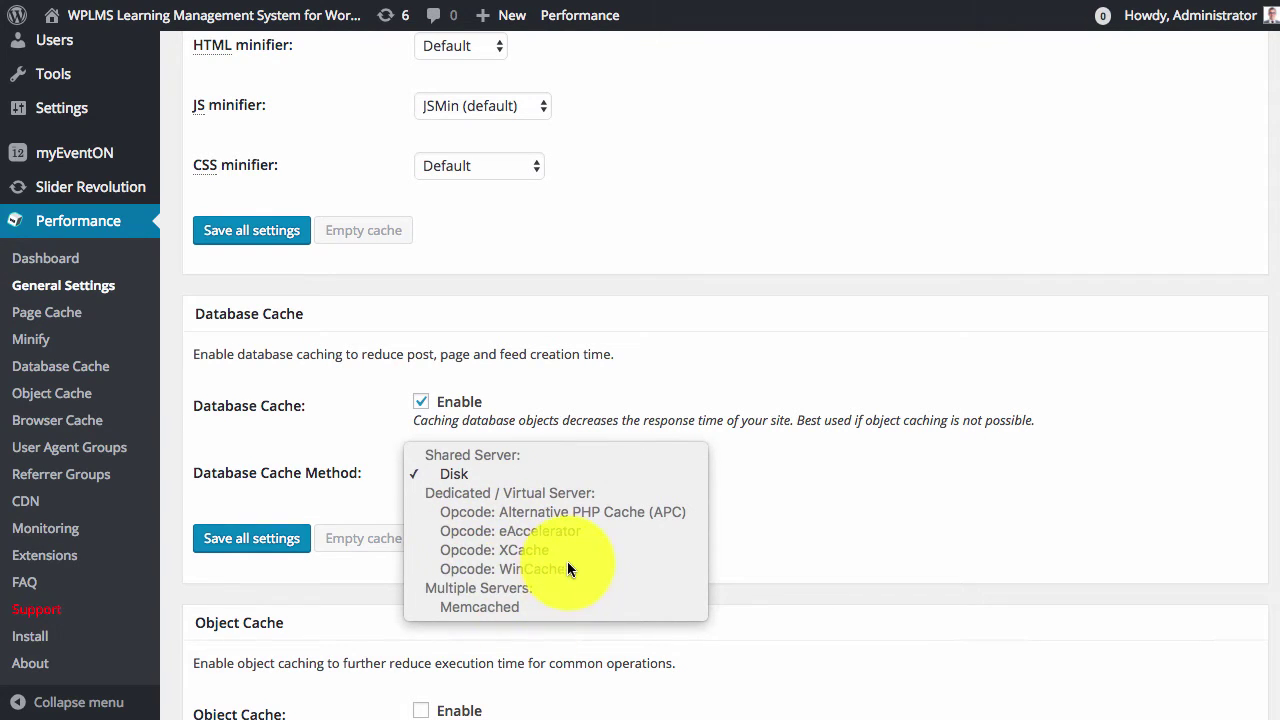
click(618, 415)
click(420, 408)
Examine the available object cache methods and the browser cache, CDN, reverse proxy, monitoring and miscellaneous settings.
scroll(775, 393, down, 4)
scroll(525, 571, down, 1)
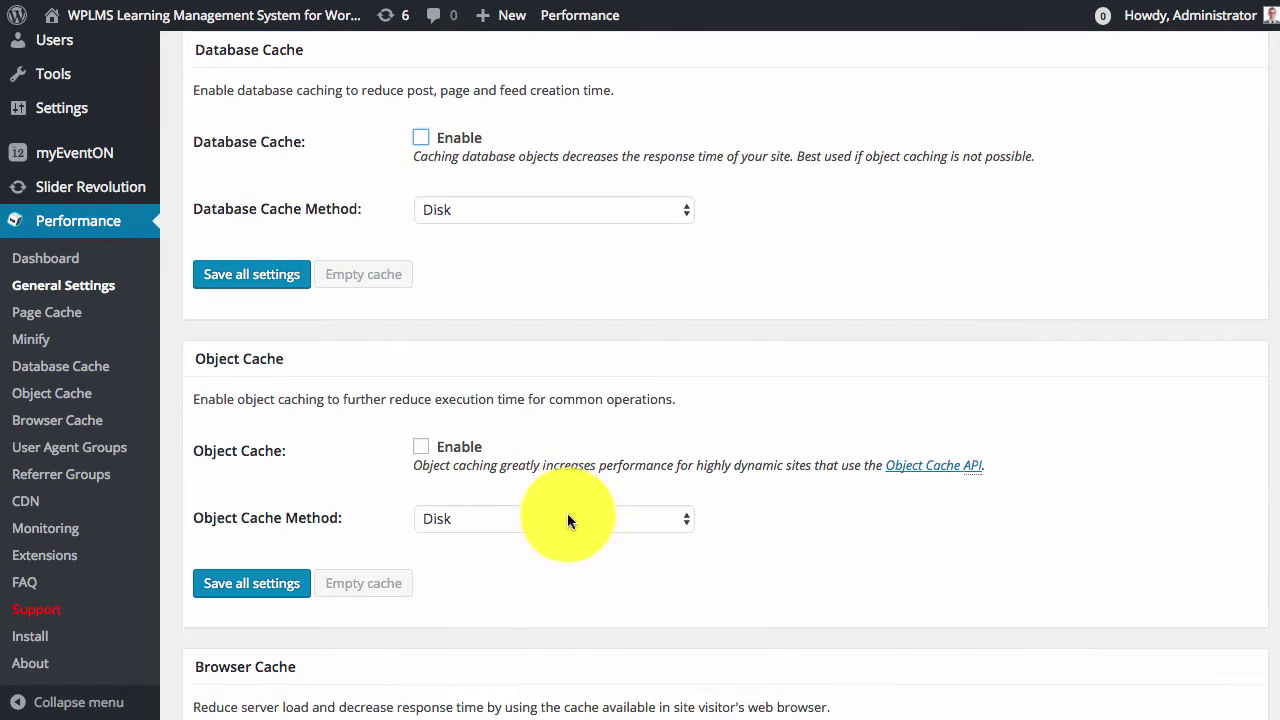
click(490, 515)
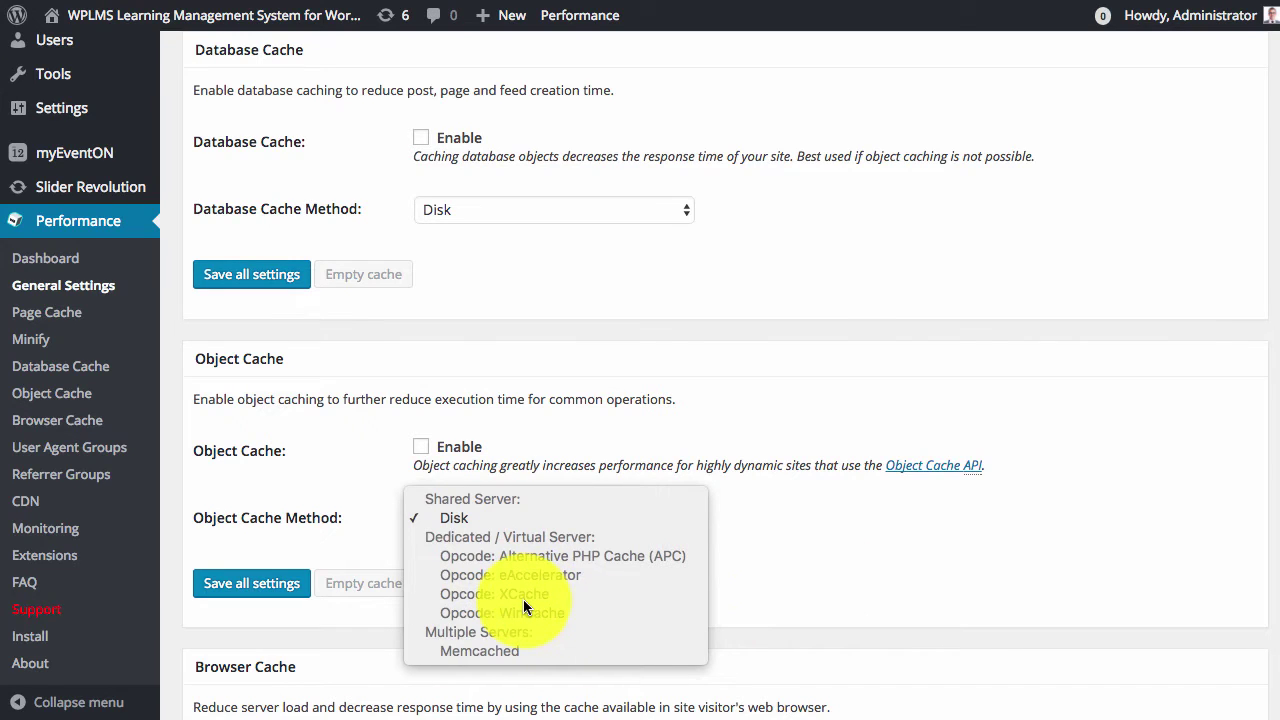
click(857, 539)
scroll(752, 478, down, 2)
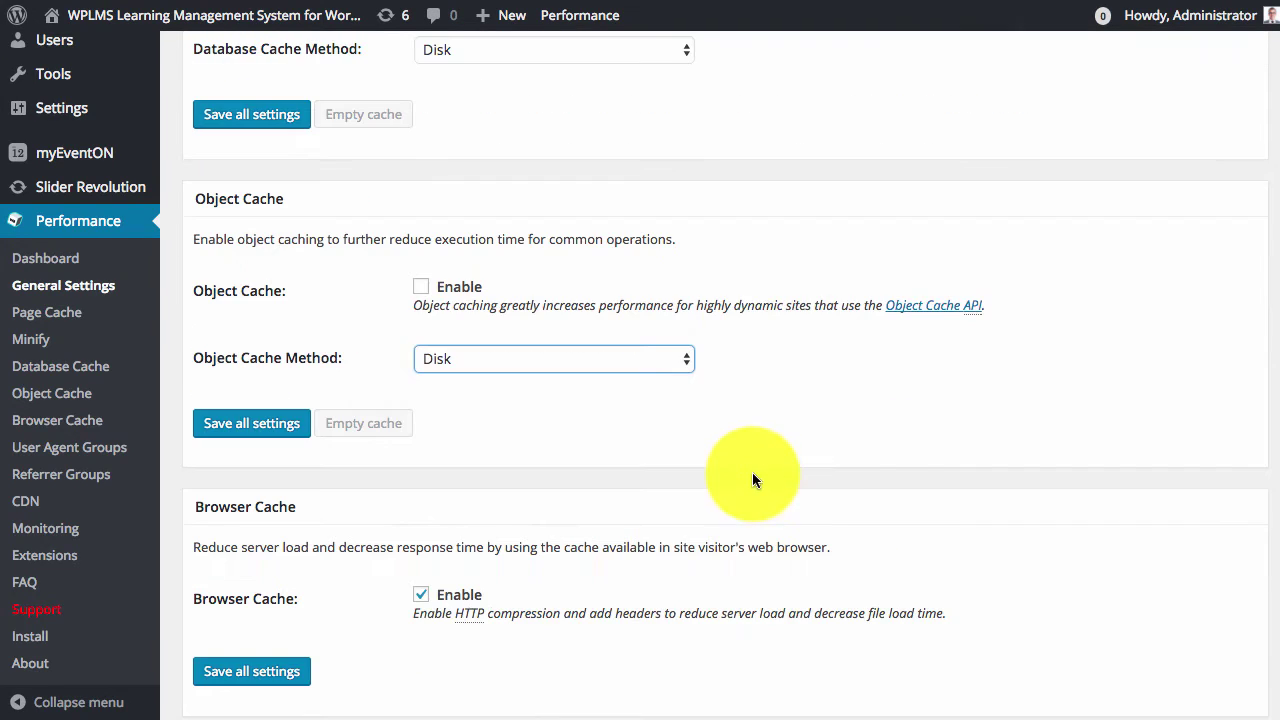
scroll(800, 500, down, 2)
scroll(738, 527, down, 3)
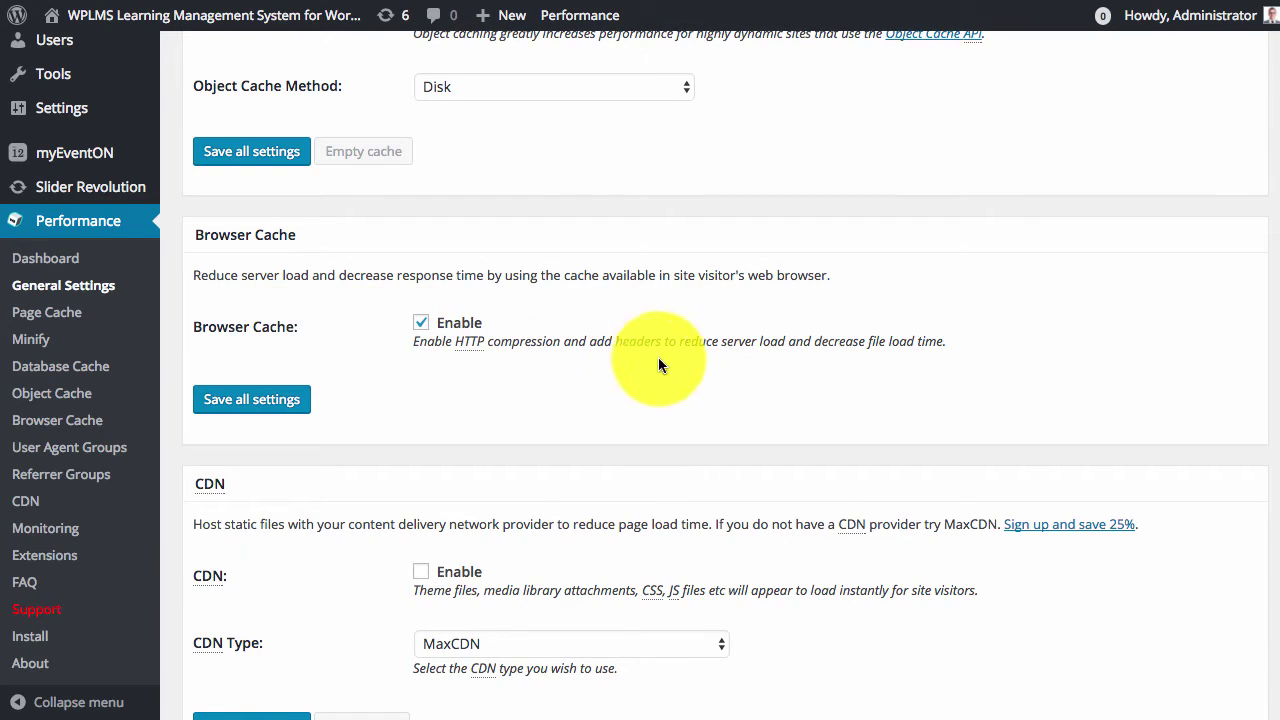
scroll(660, 350, down, 5)
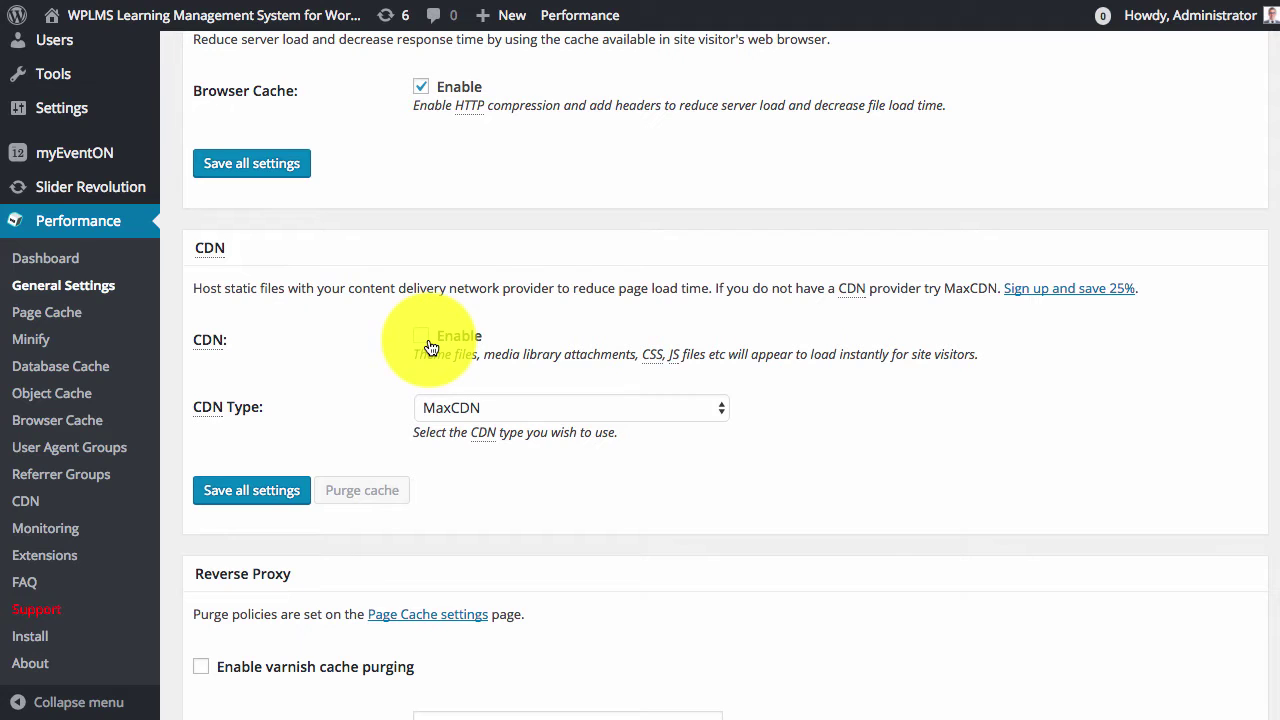
scroll(714, 371, down, 8)
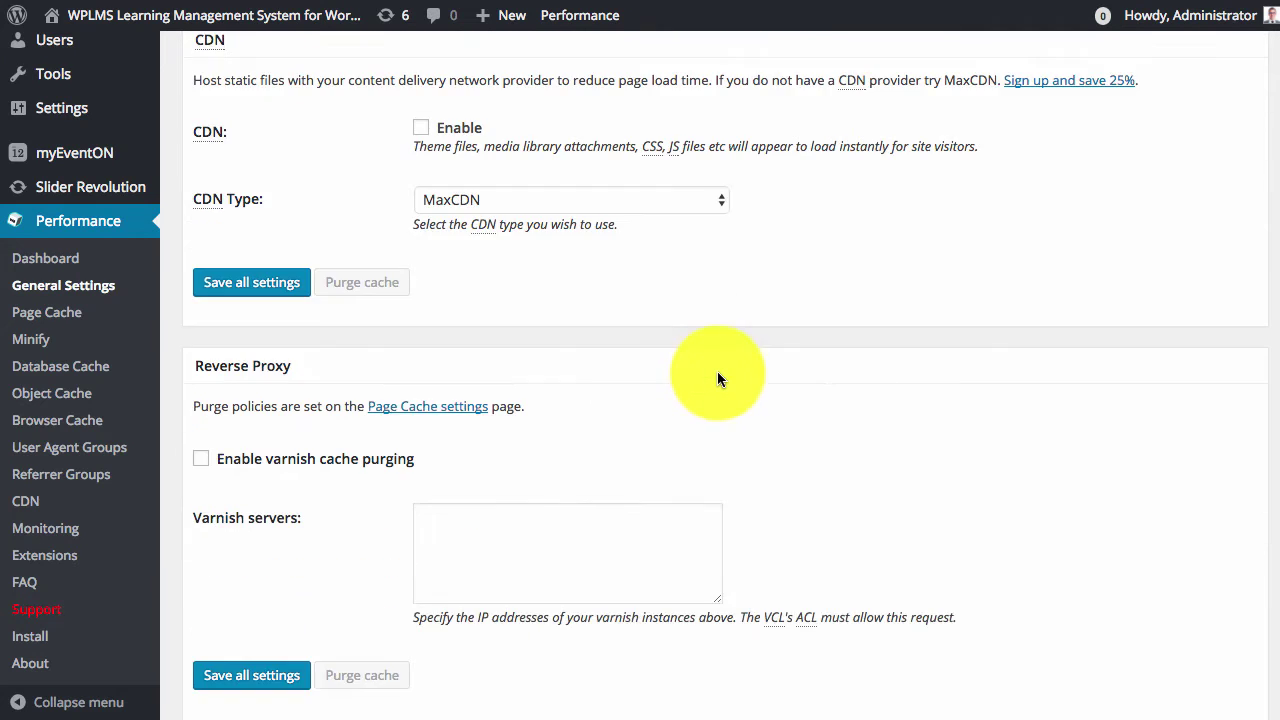
scroll(717, 378, down, 1)
scroll(717, 378, down, 13)
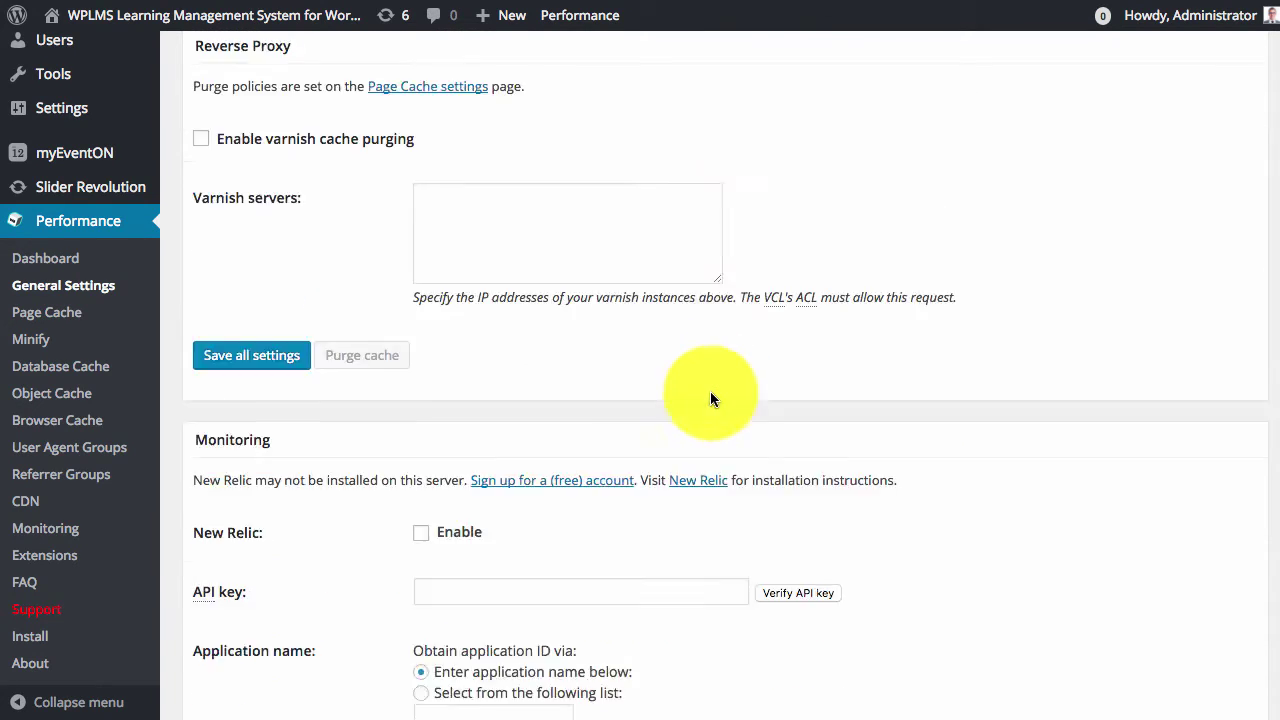
scroll(785, 412, down, 12)
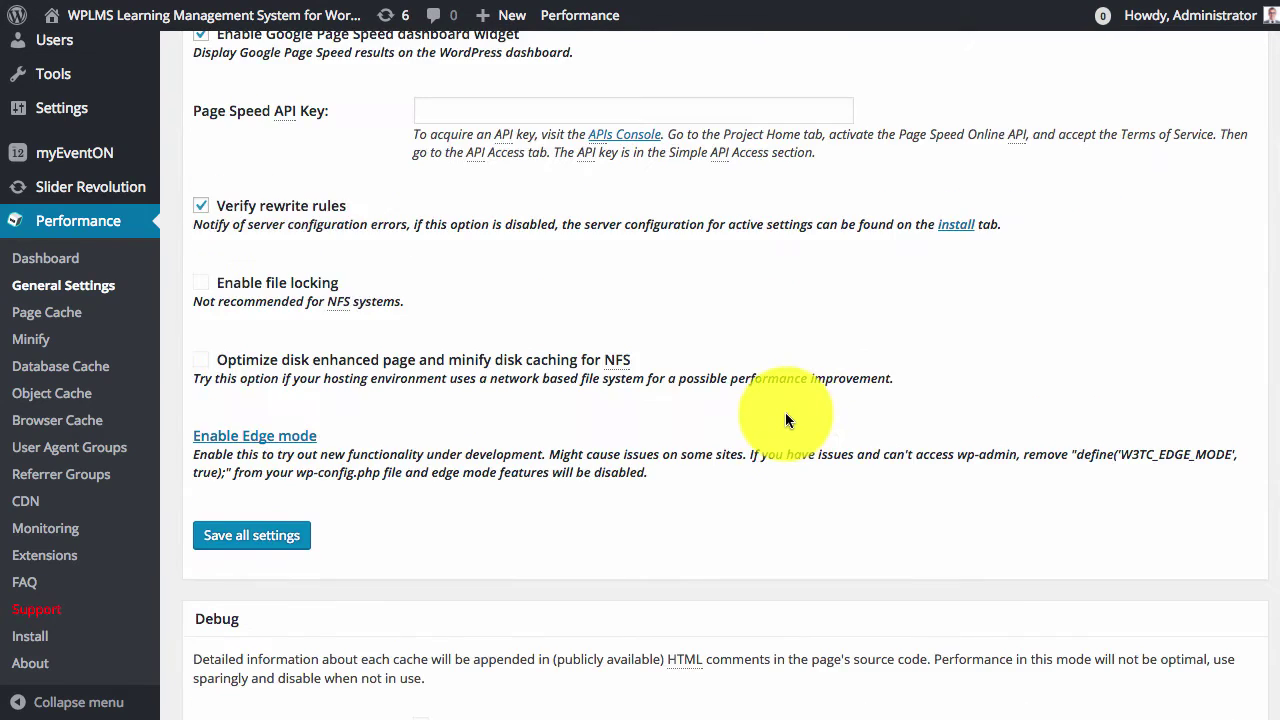
Save the general settings and open the Page Cache settings page.
scroll(568, 406, up, 20)
click(233, 197)
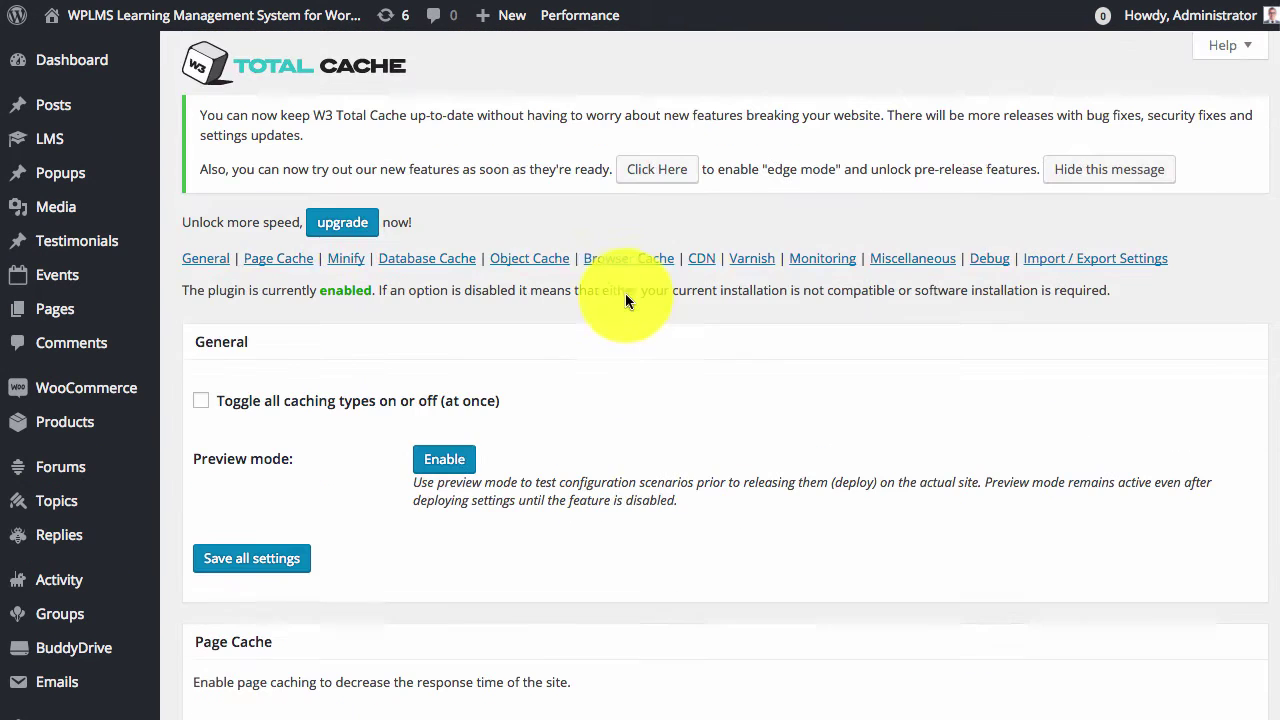
scroll(600, 240, down, 13)
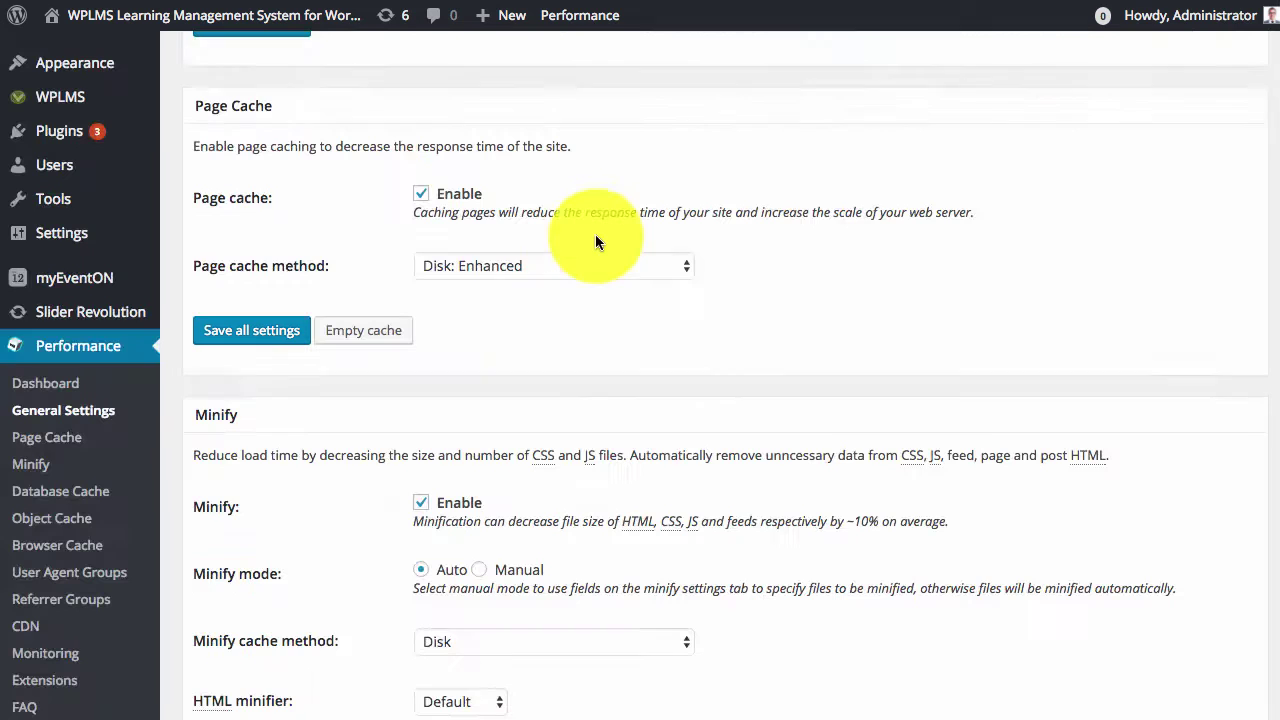
click(73, 449)
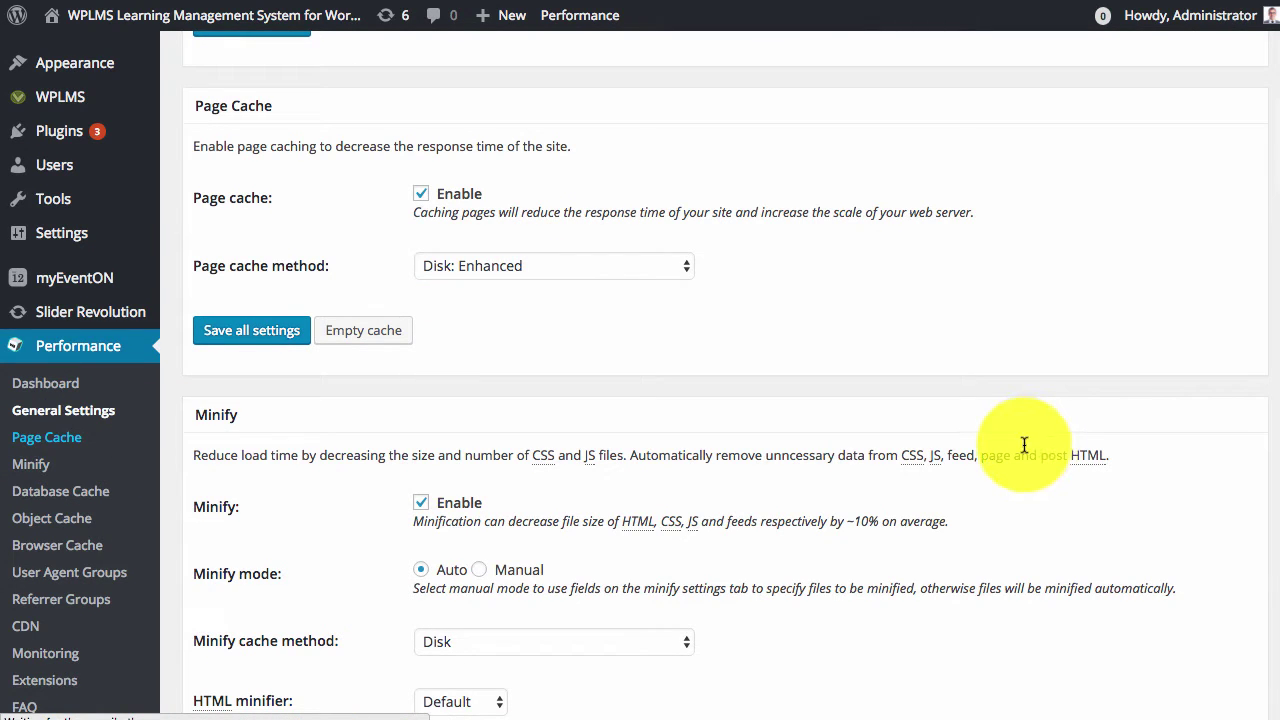
Exclude every listed user role, from Administrator to Shop Manager, from page caching and save the settings.
scroll(1090, 500, down, 10)
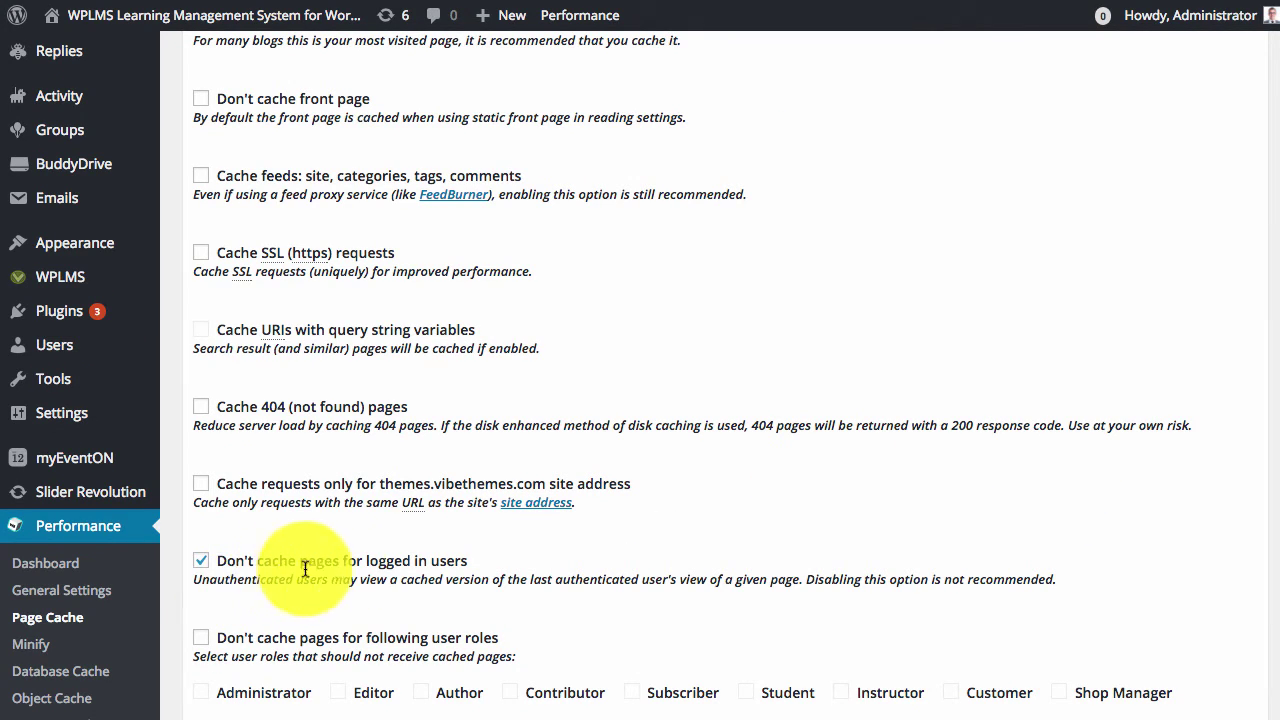
drag(369, 566, 467, 566)
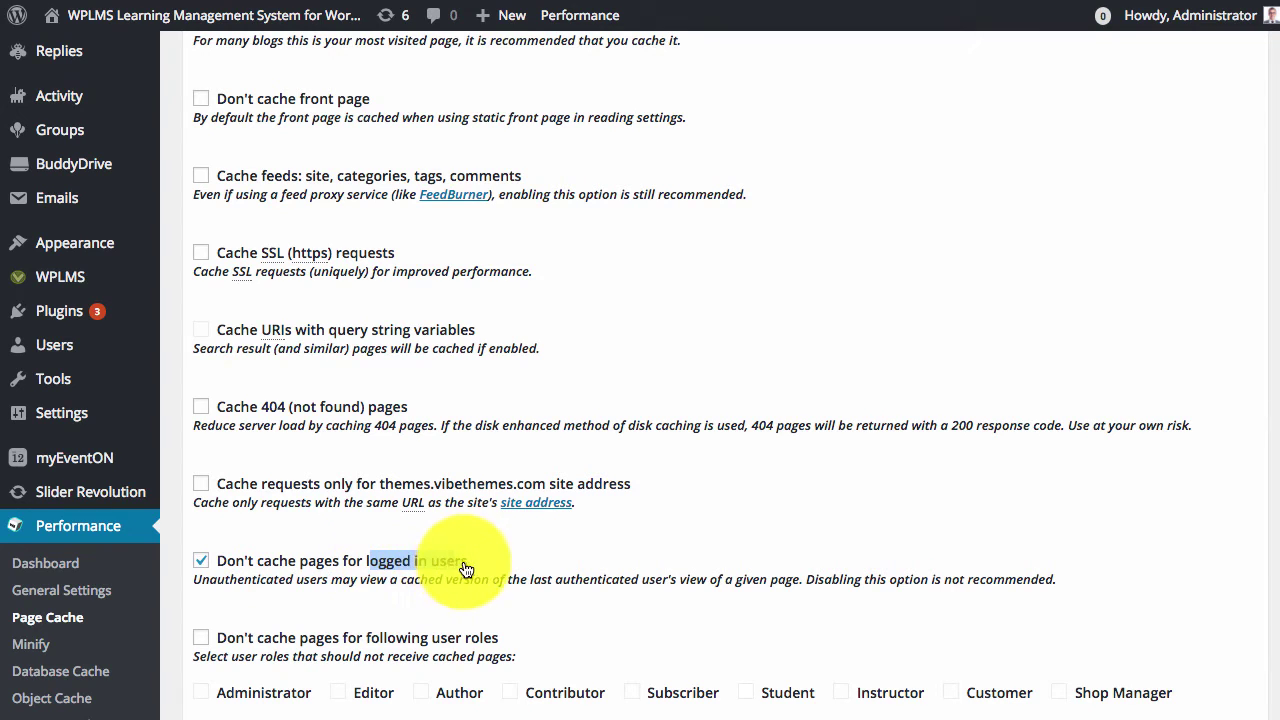
click(668, 570)
scroll(754, 559, down, 2)
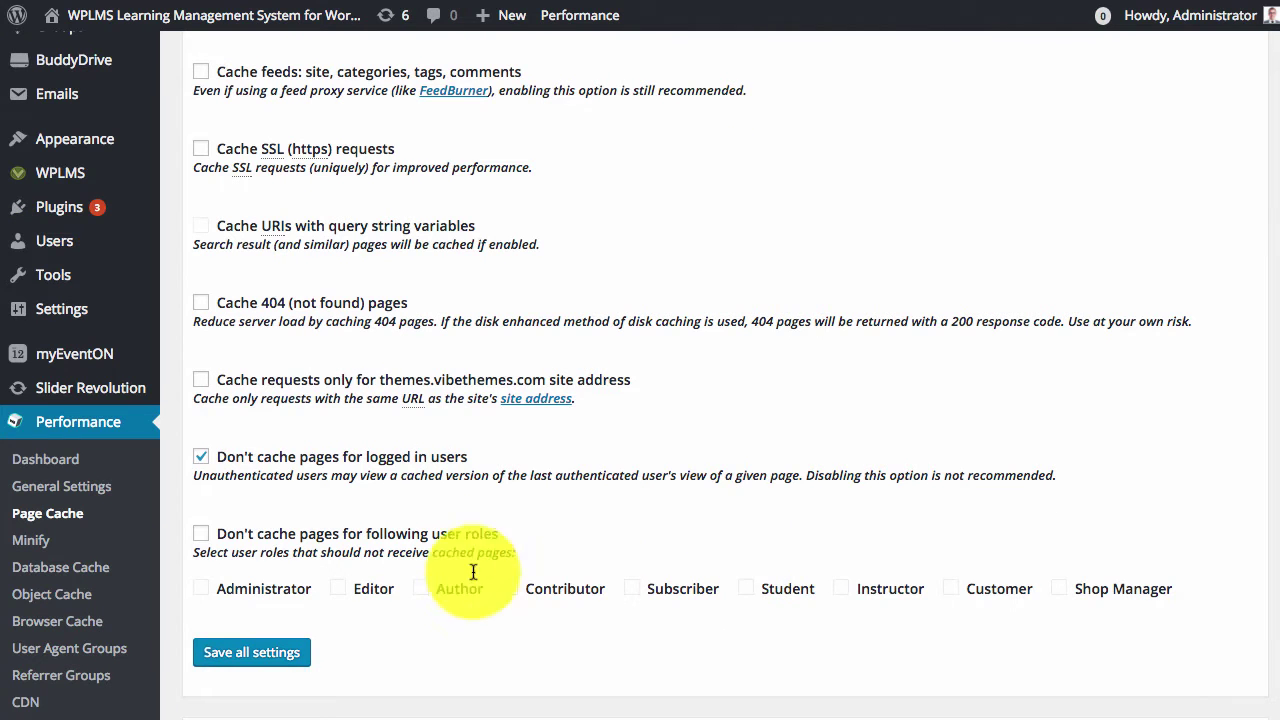
click(201, 533)
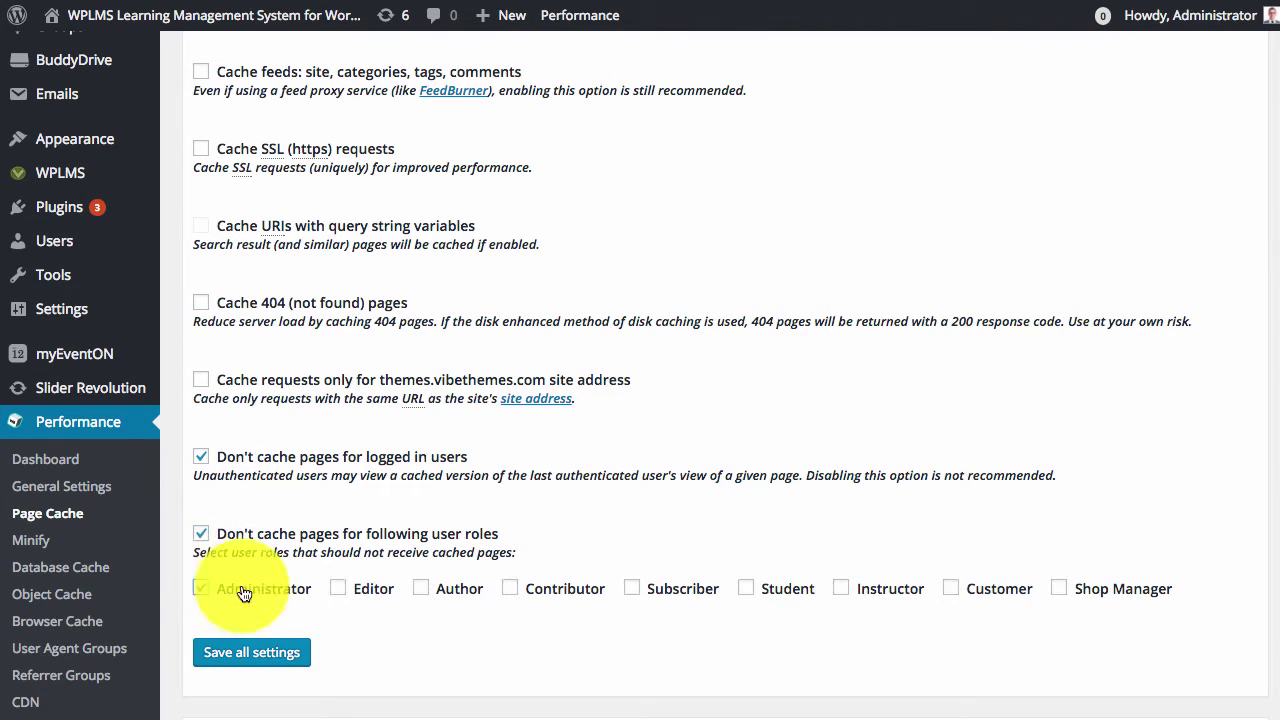
click(201, 588)
click(338, 588)
click(421, 588)
click(512, 589)
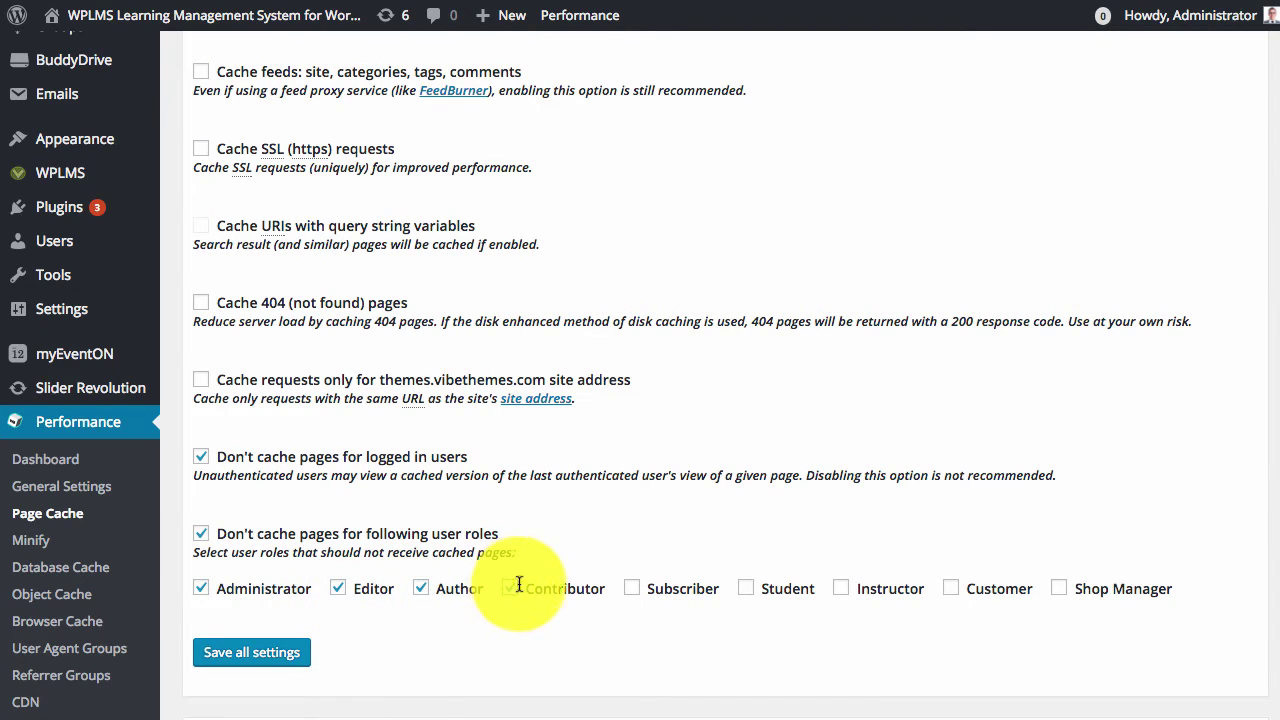
click(632, 588)
click(746, 588)
click(841, 588)
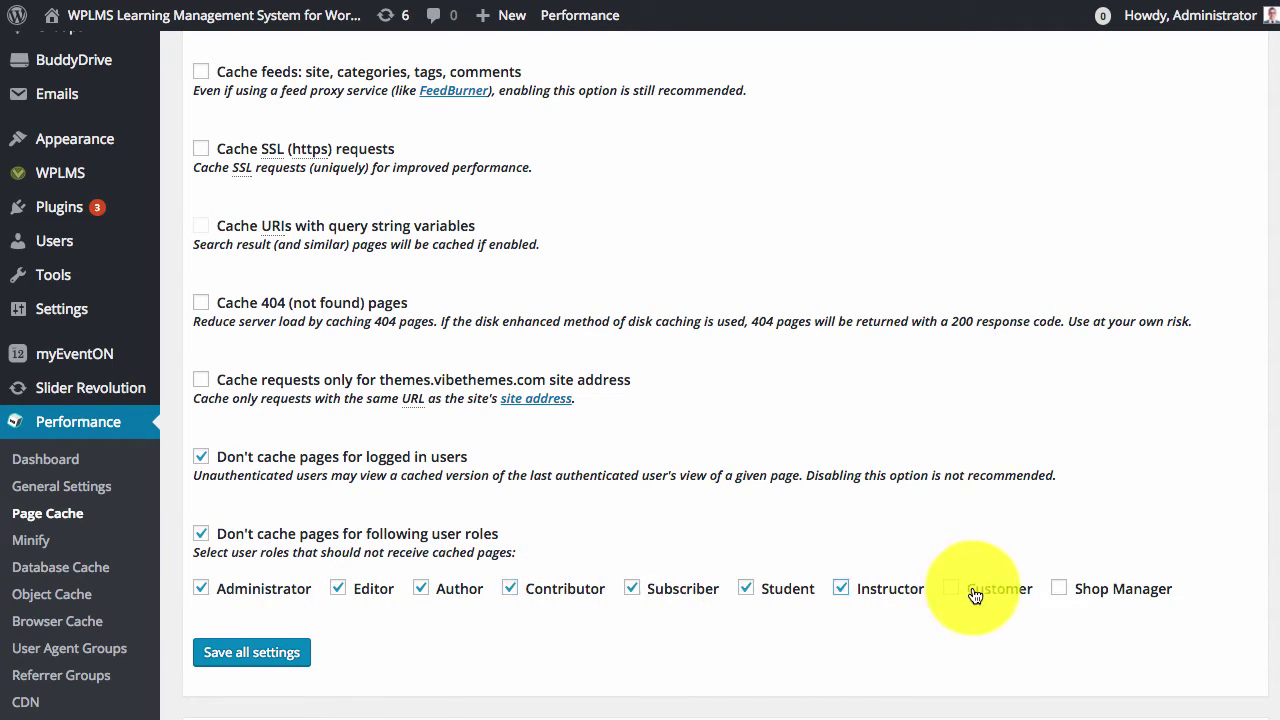
click(975, 592)
click(1059, 588)
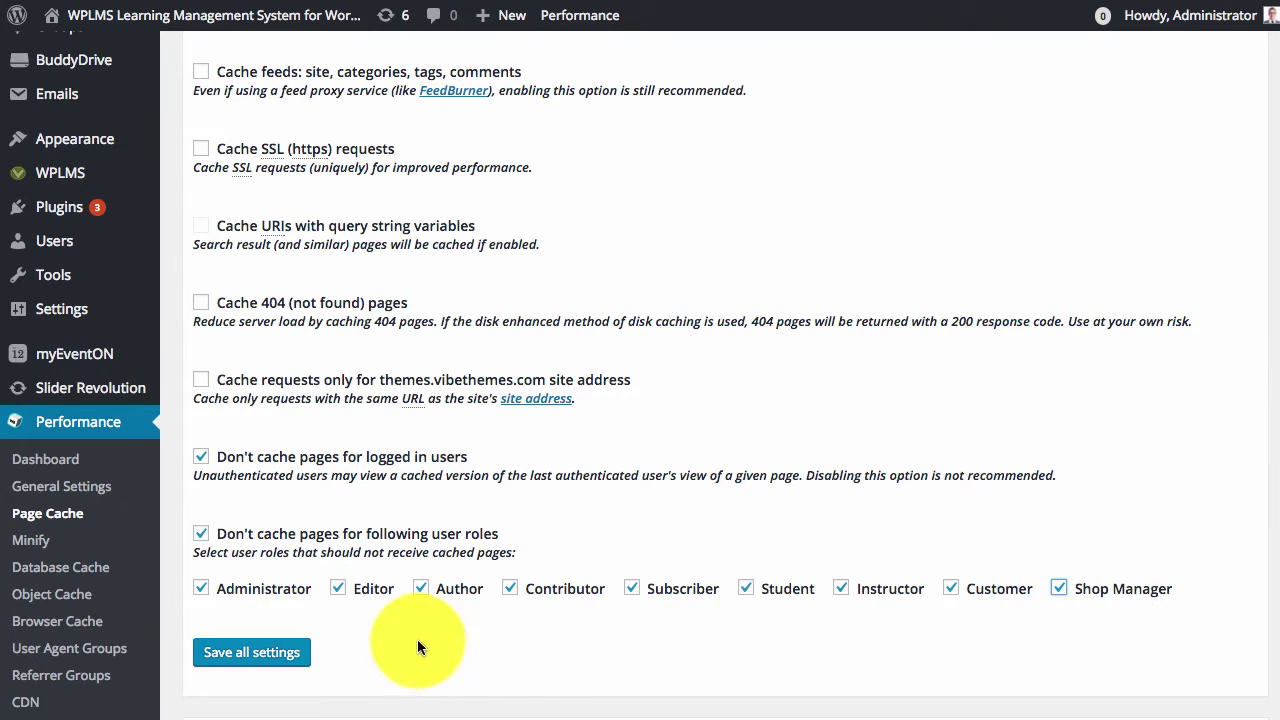
click(281, 652)
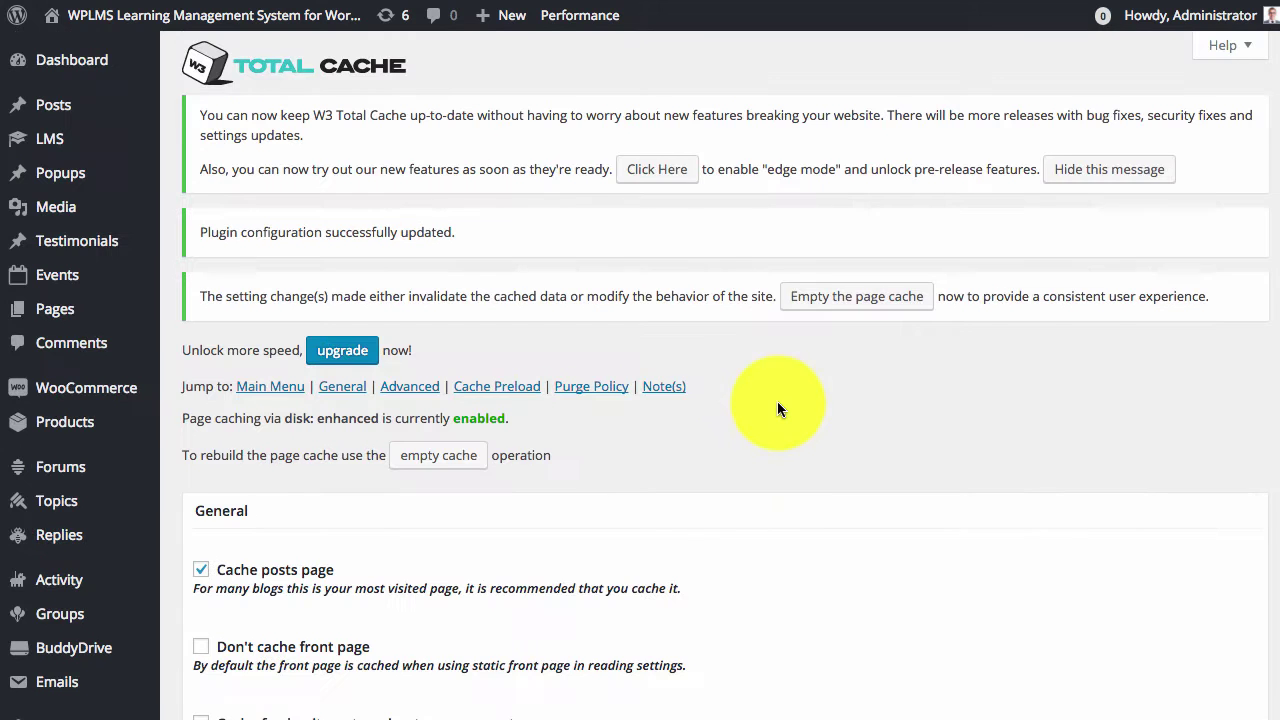
Enable HTML minification with inline CSS and inline JS minification in the Minify settings, and review the remaining JS and advanced options.
scroll(770, 408, down, 12)
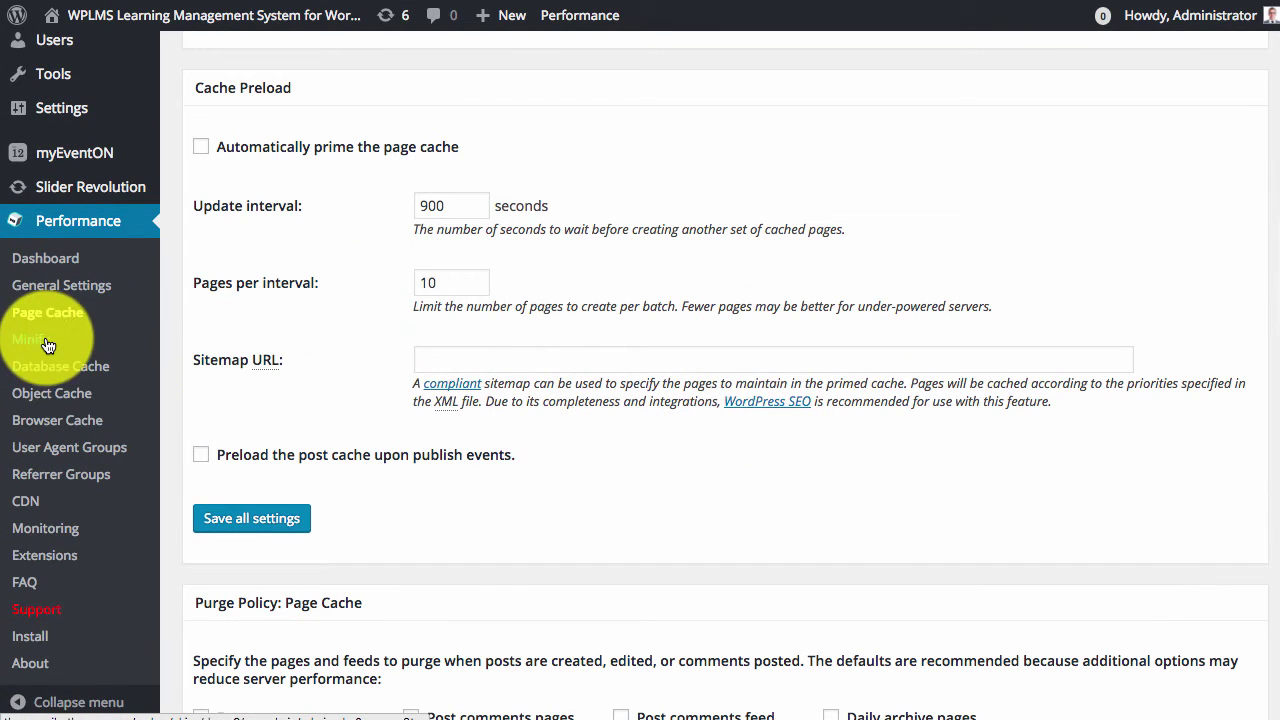
click(46, 343)
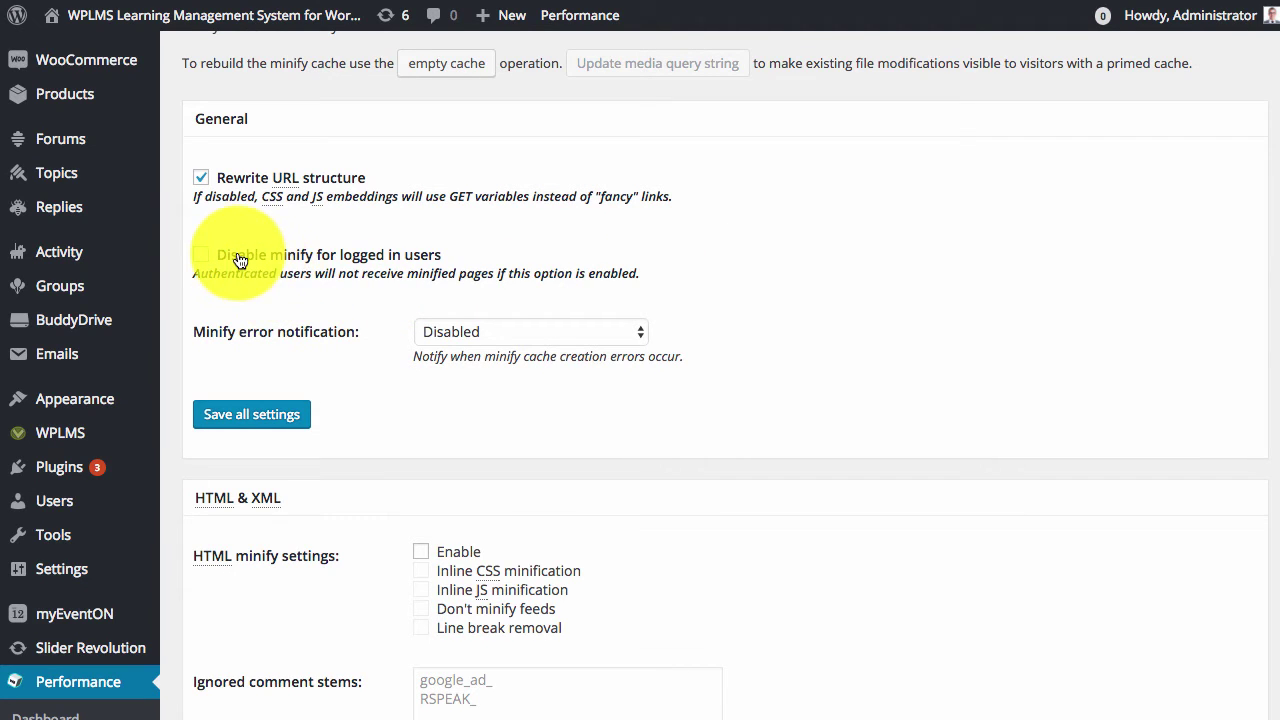
scroll(903, 300, down, 5)
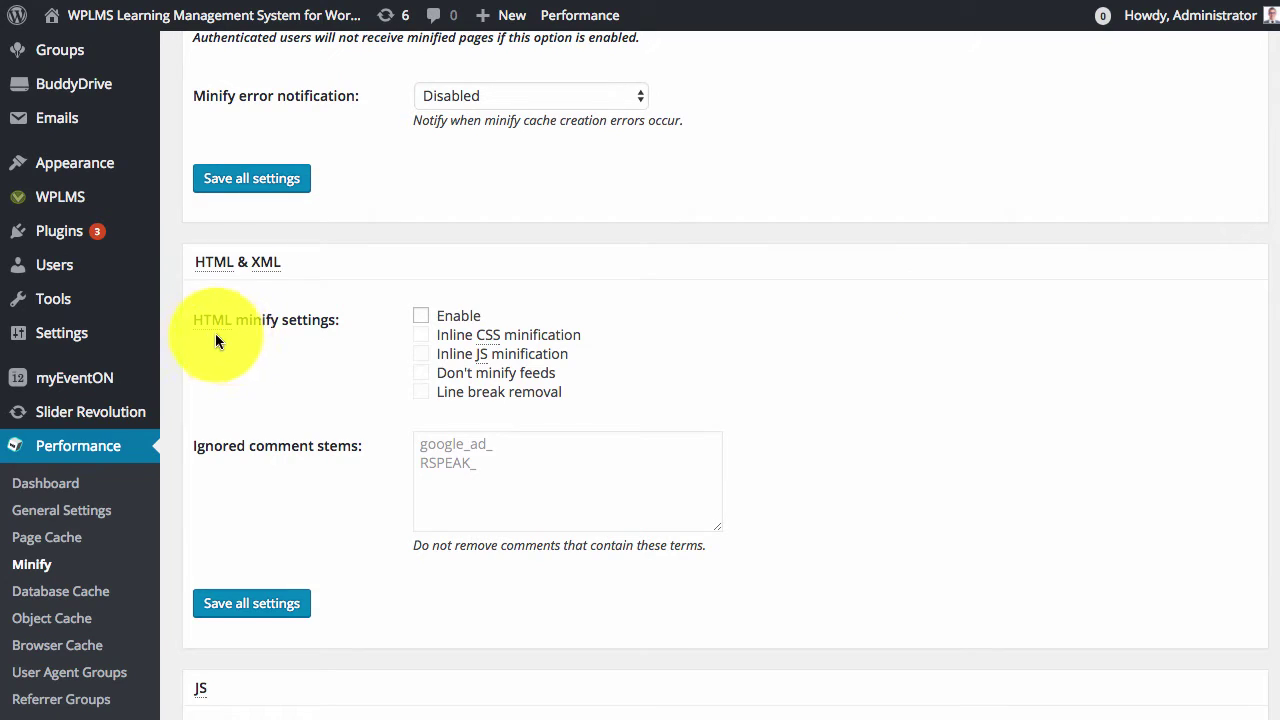
click(440, 323)
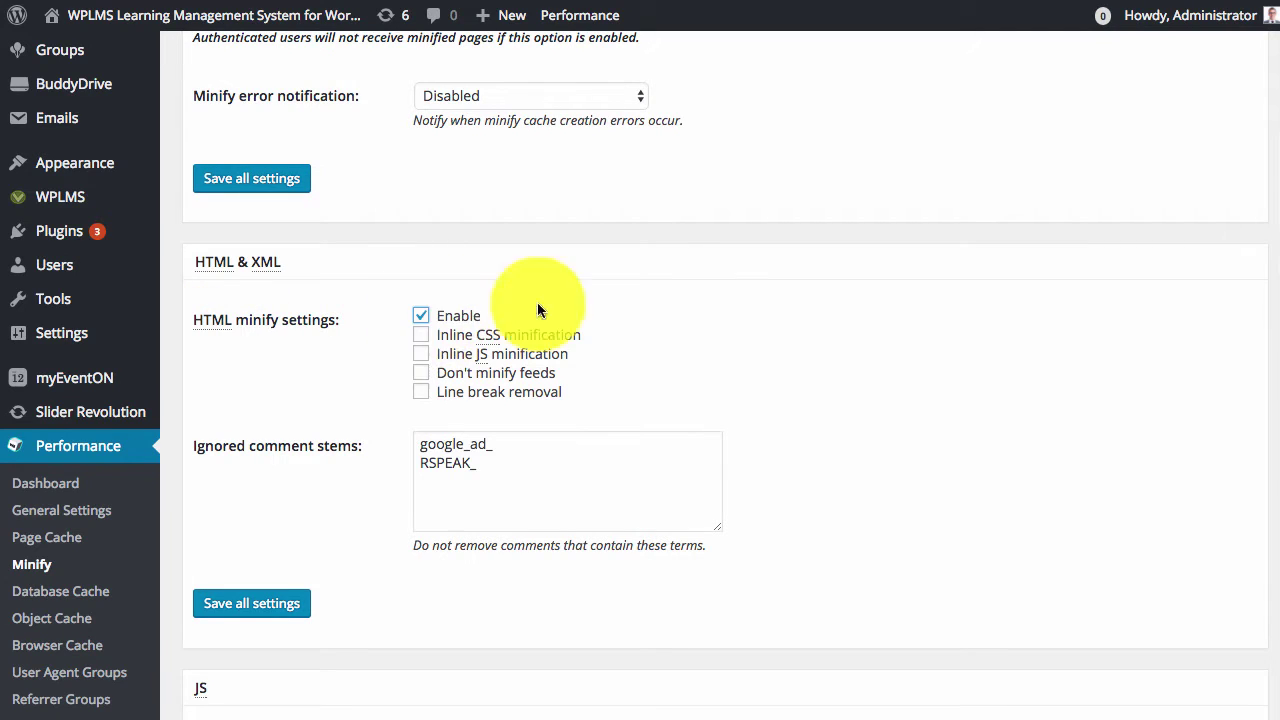
click(421, 336)
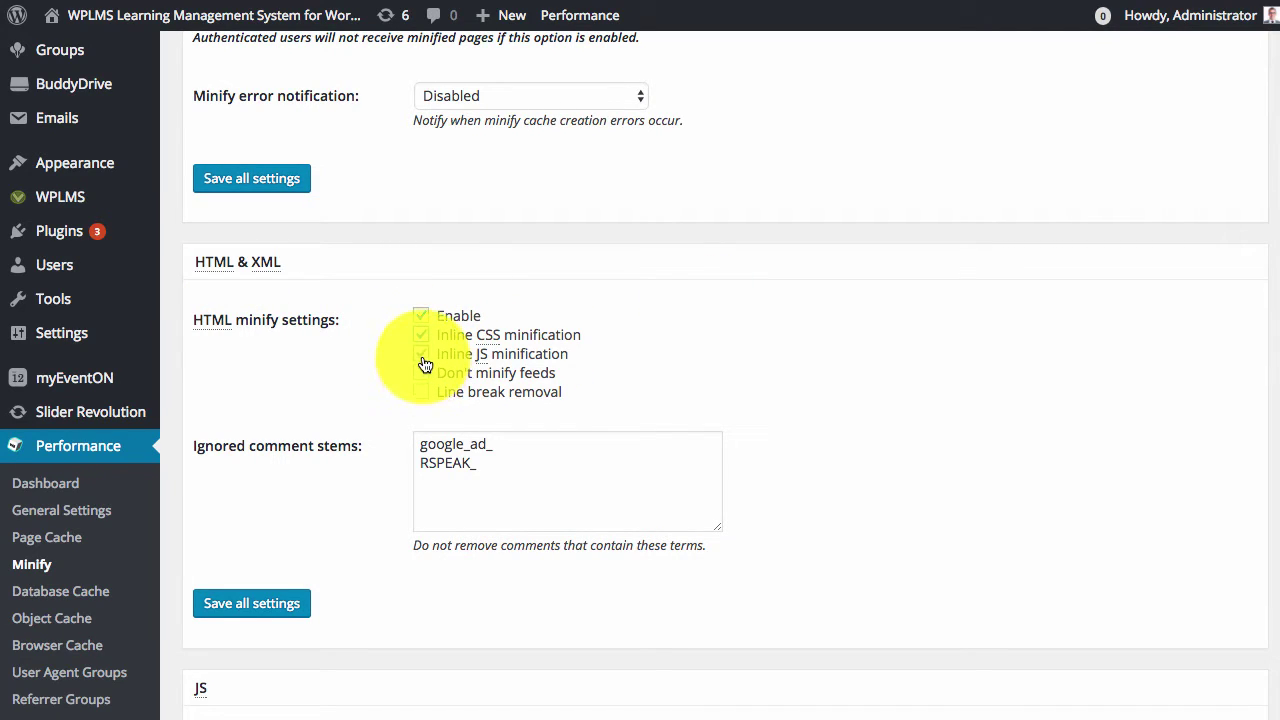
click(421, 355)
scroll(613, 370, down, 3)
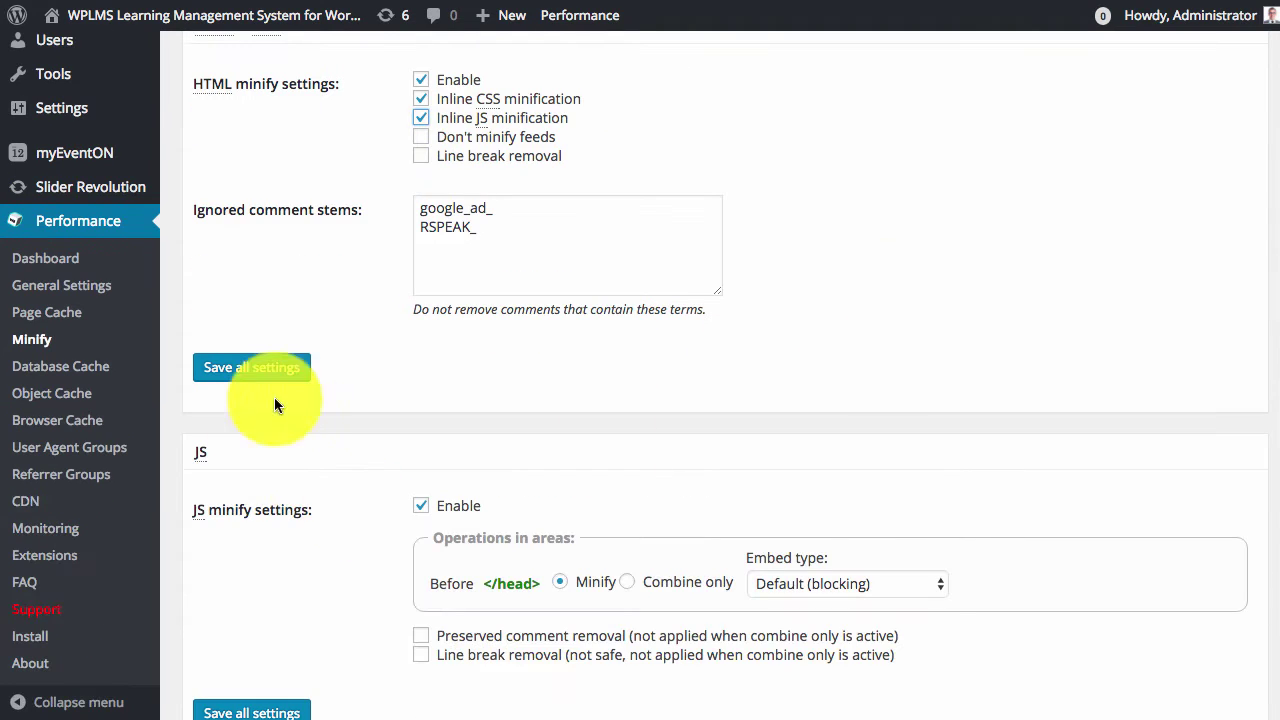
scroll(390, 398, down, 3)
scroll(440, 400, down, 7)
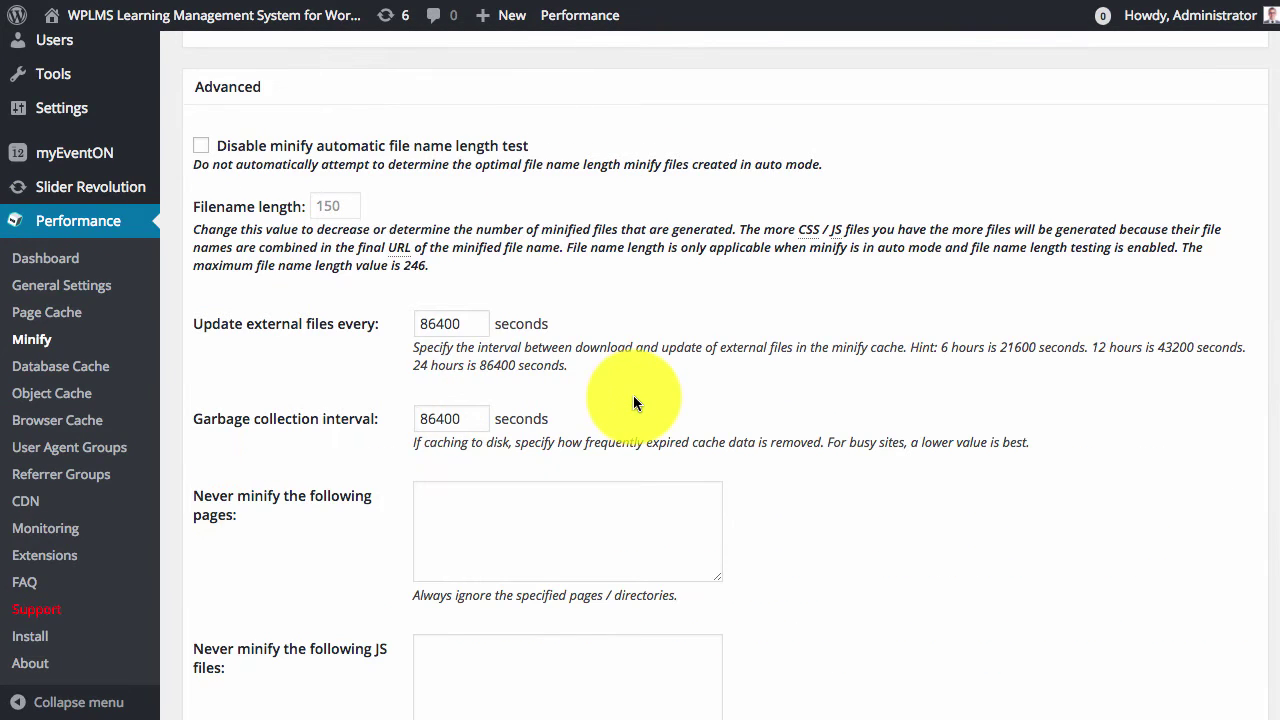
scroll(633, 400, down, 9)
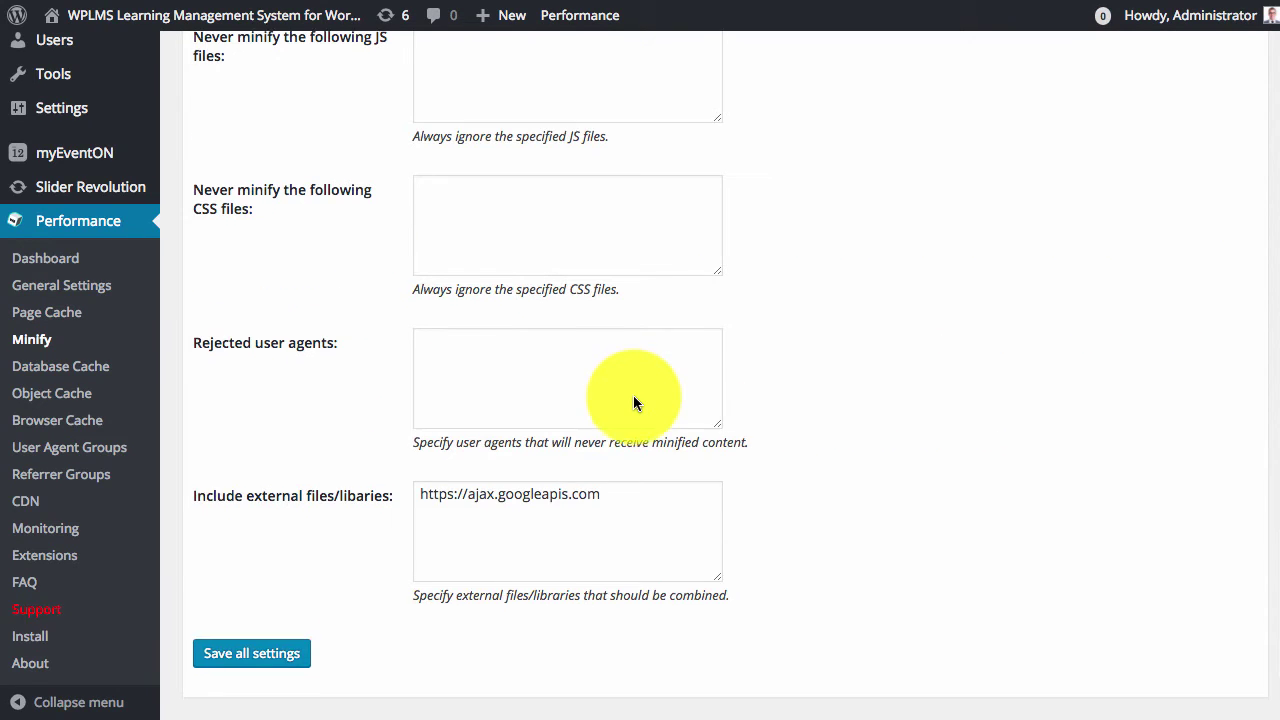
Open the Browser Cache settings and enable the expires header and the cache control header.
click(293, 434)
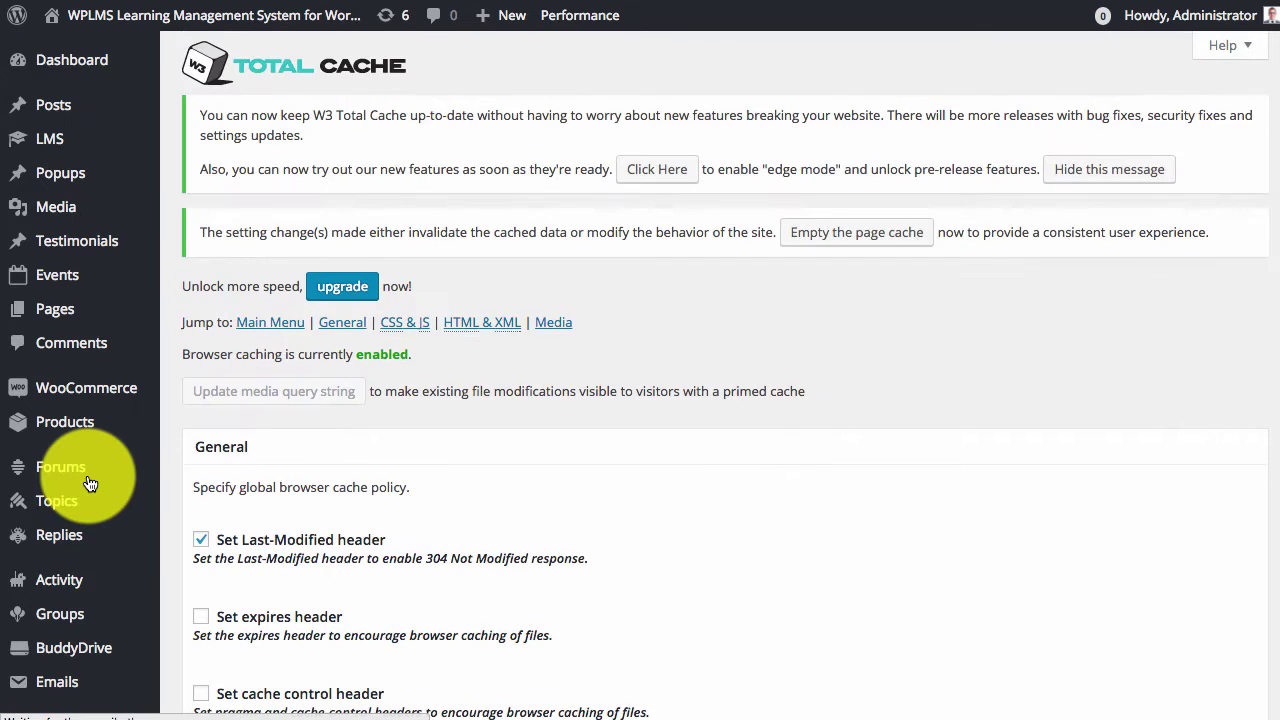
scroll(450, 518, down, 2)
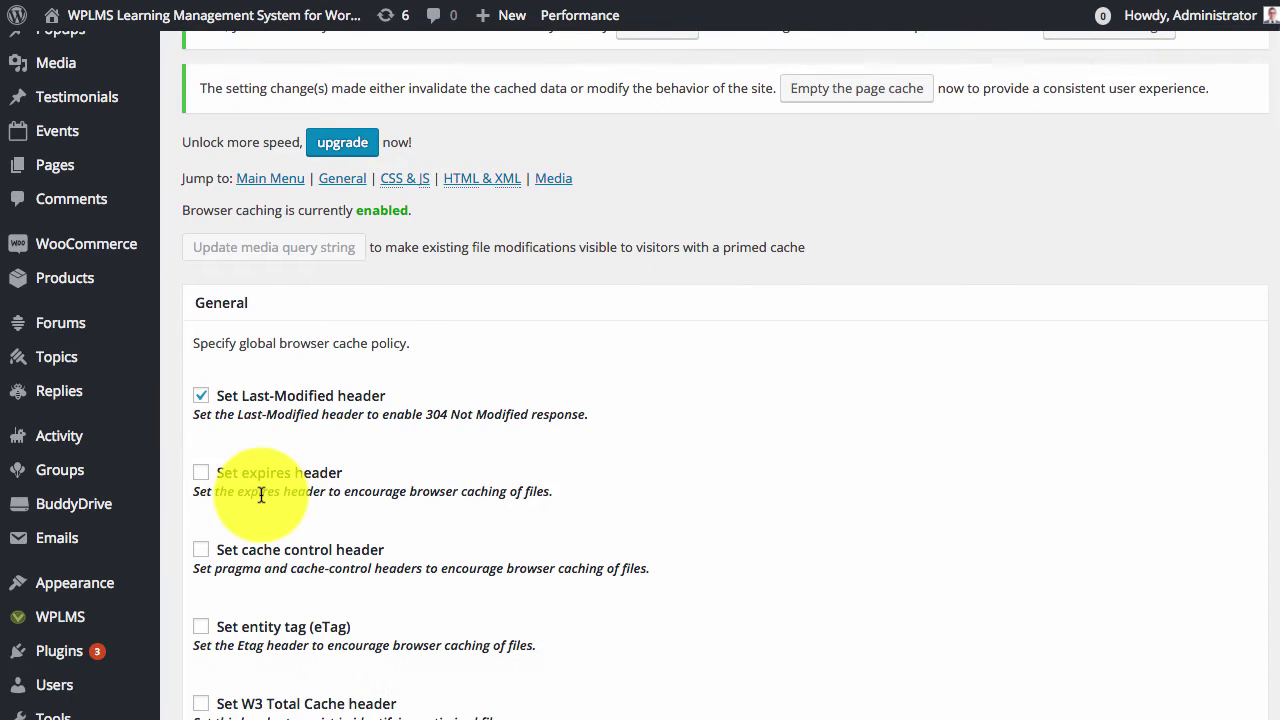
click(201, 478)
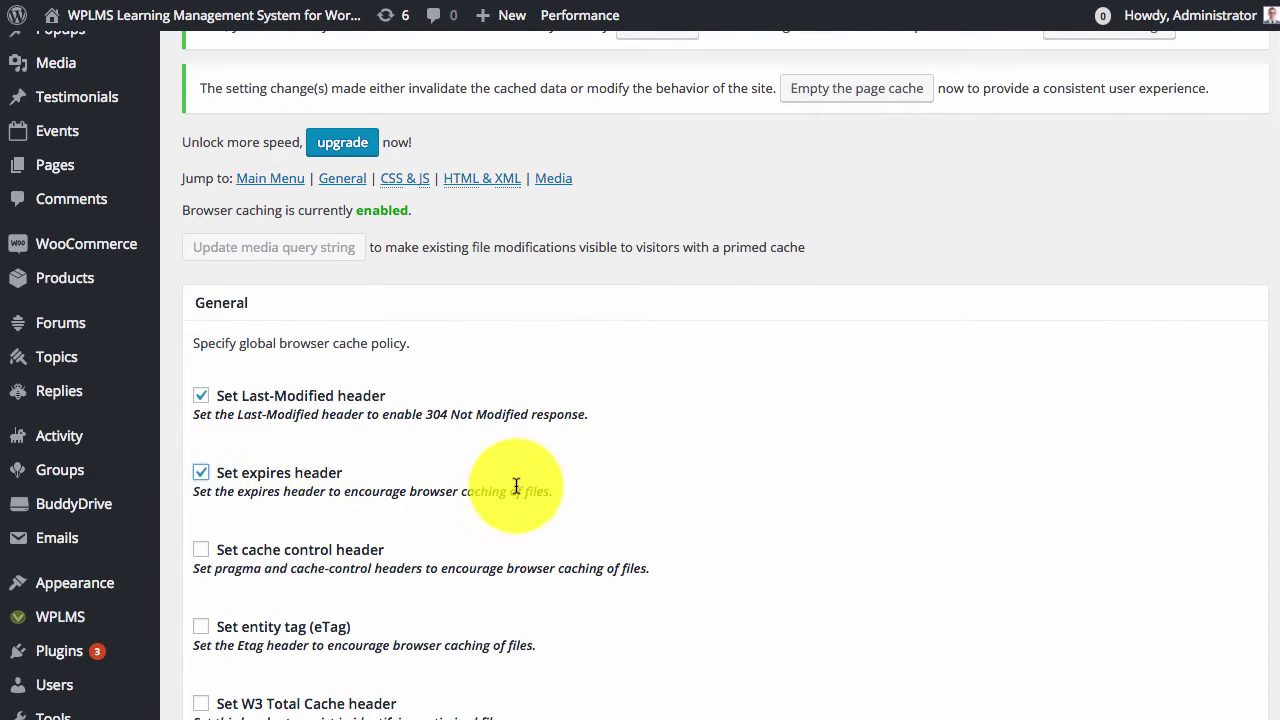
scroll(250, 510, down, 1)
click(202, 497)
scroll(757, 491, down, 3)
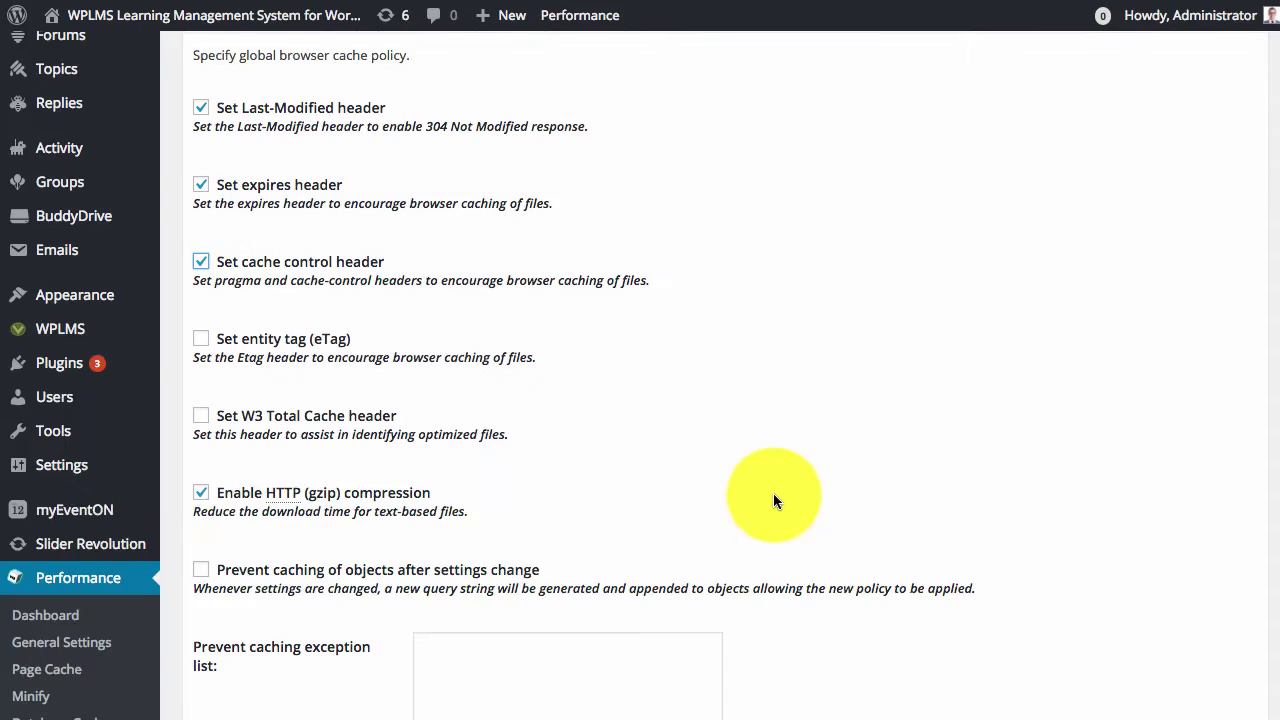
Save the browser cache settings and empty the page cache.
scroll(311, 542, down, 6)
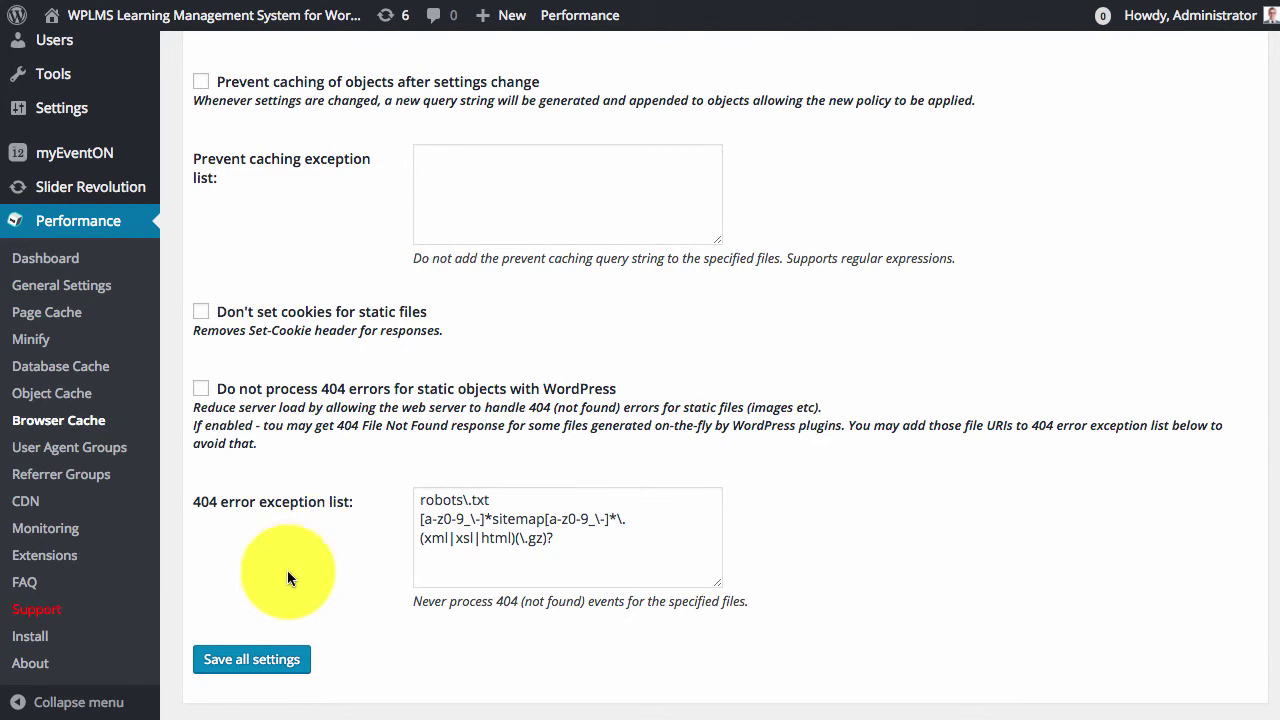
click(252, 659)
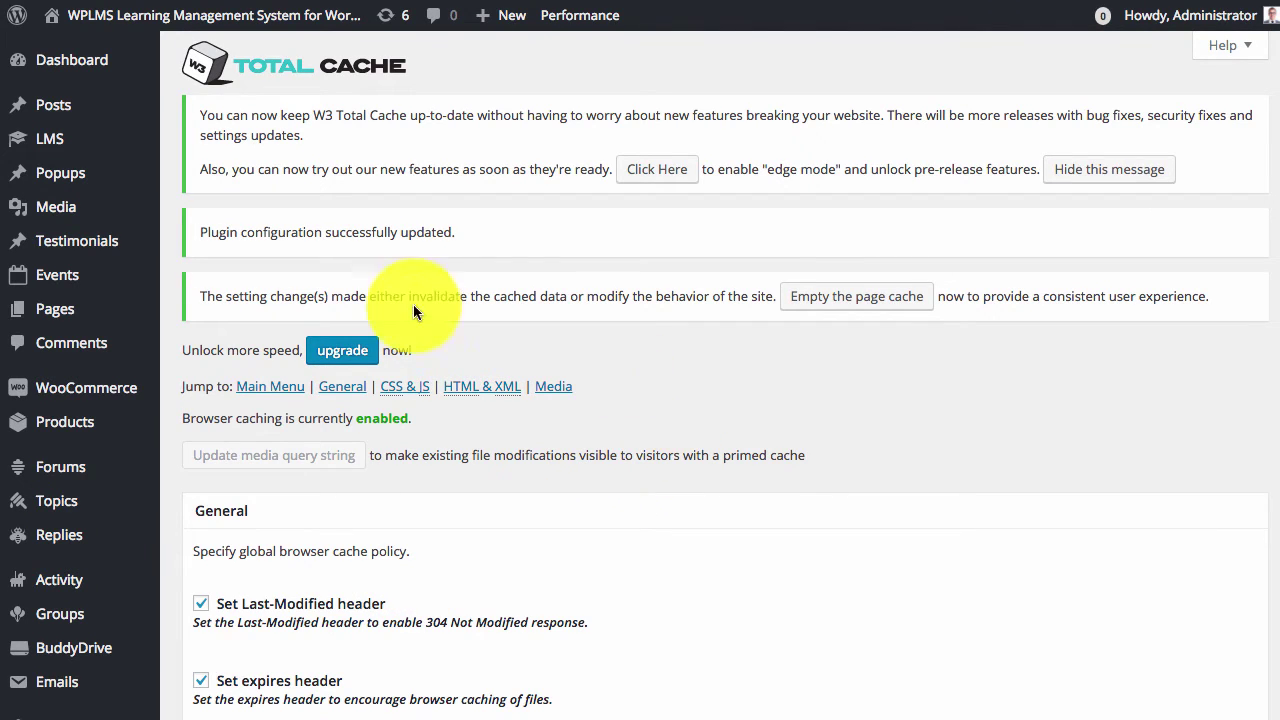
click(878, 300)
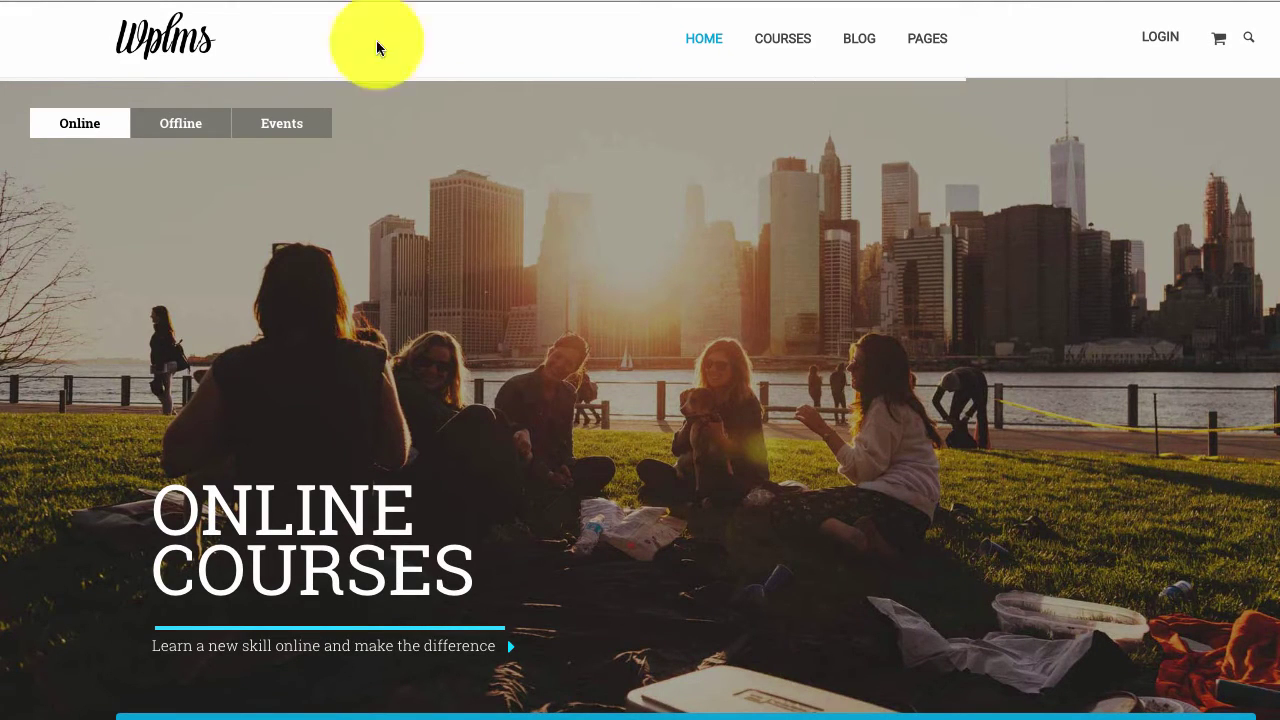
Examine the page source of the site's home page for the minified CSS and JS file links, and close it.
right_click(506, 62)
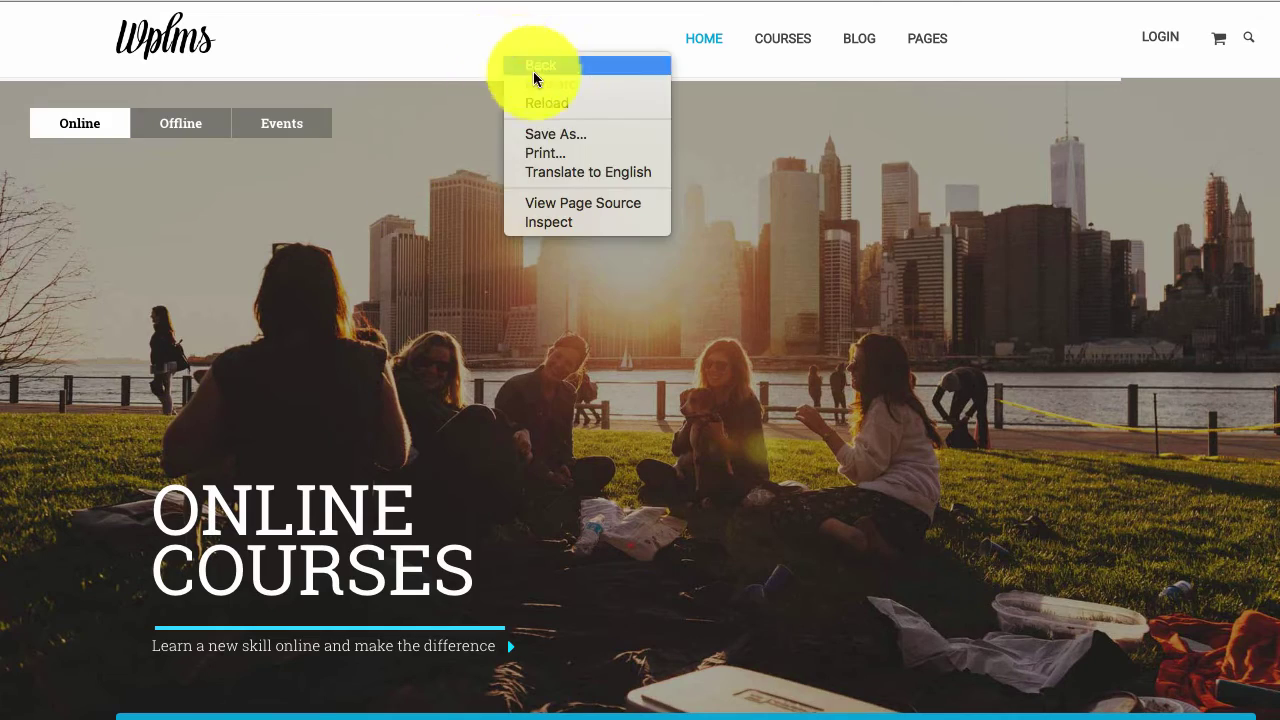
click(560, 203)
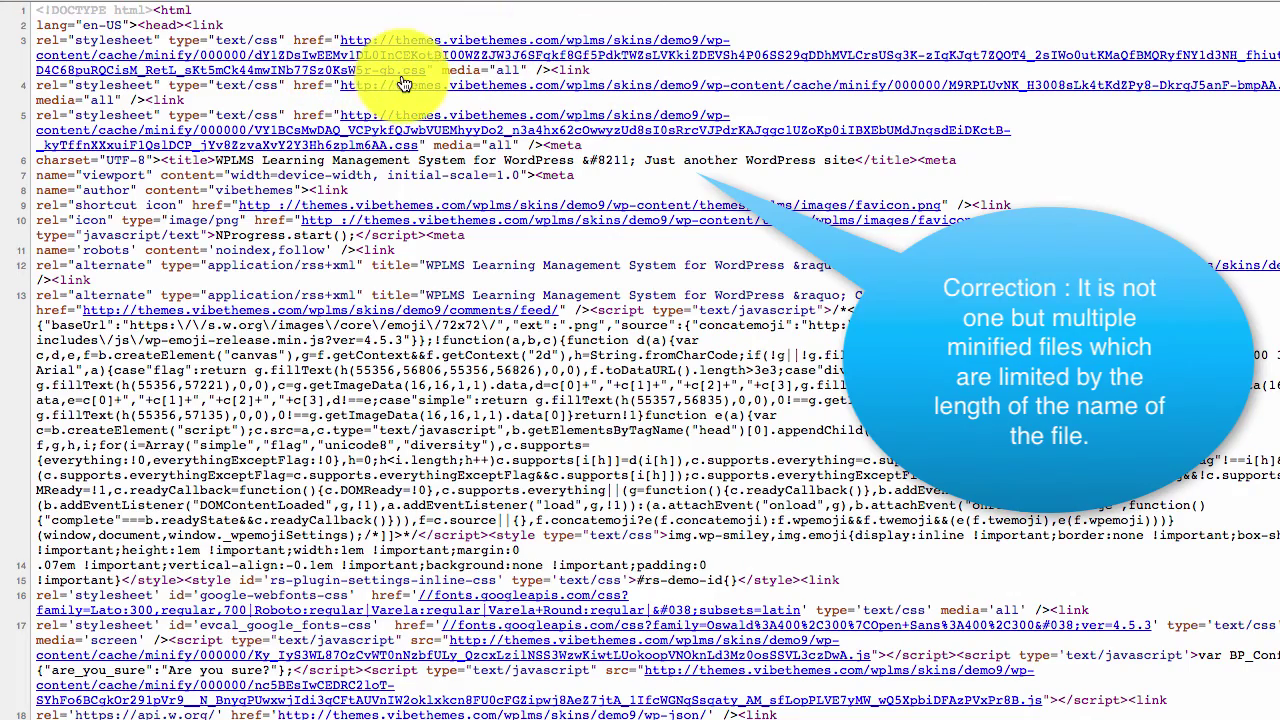
scroll(570, 258, down, 2)
scroll(570, 258, down, 2)
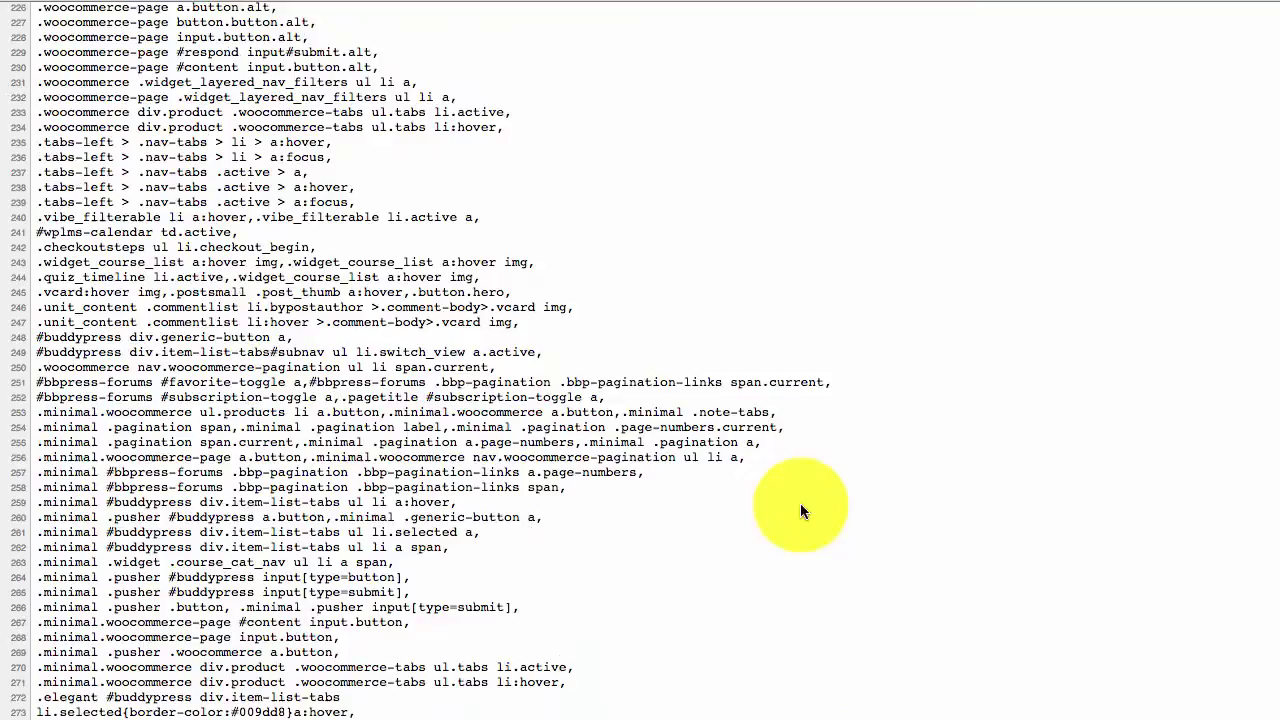
scroll(800, 503, down, 20)
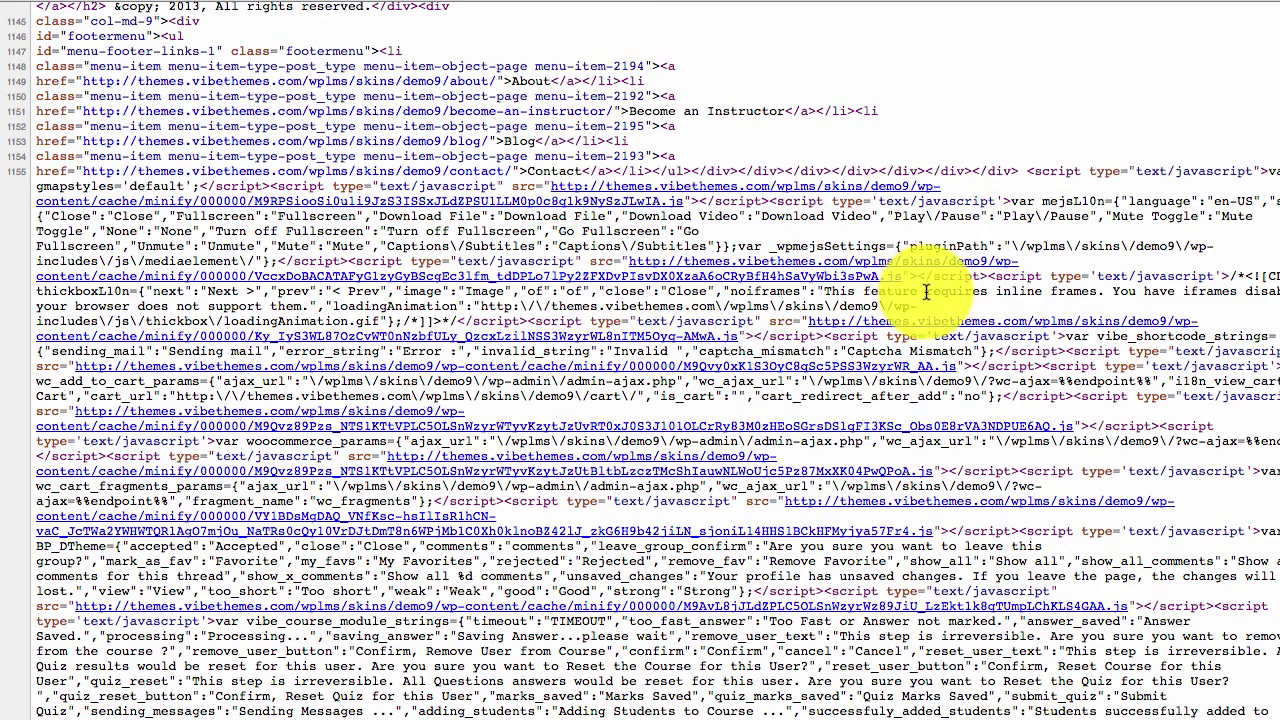
double_click(828, 265)
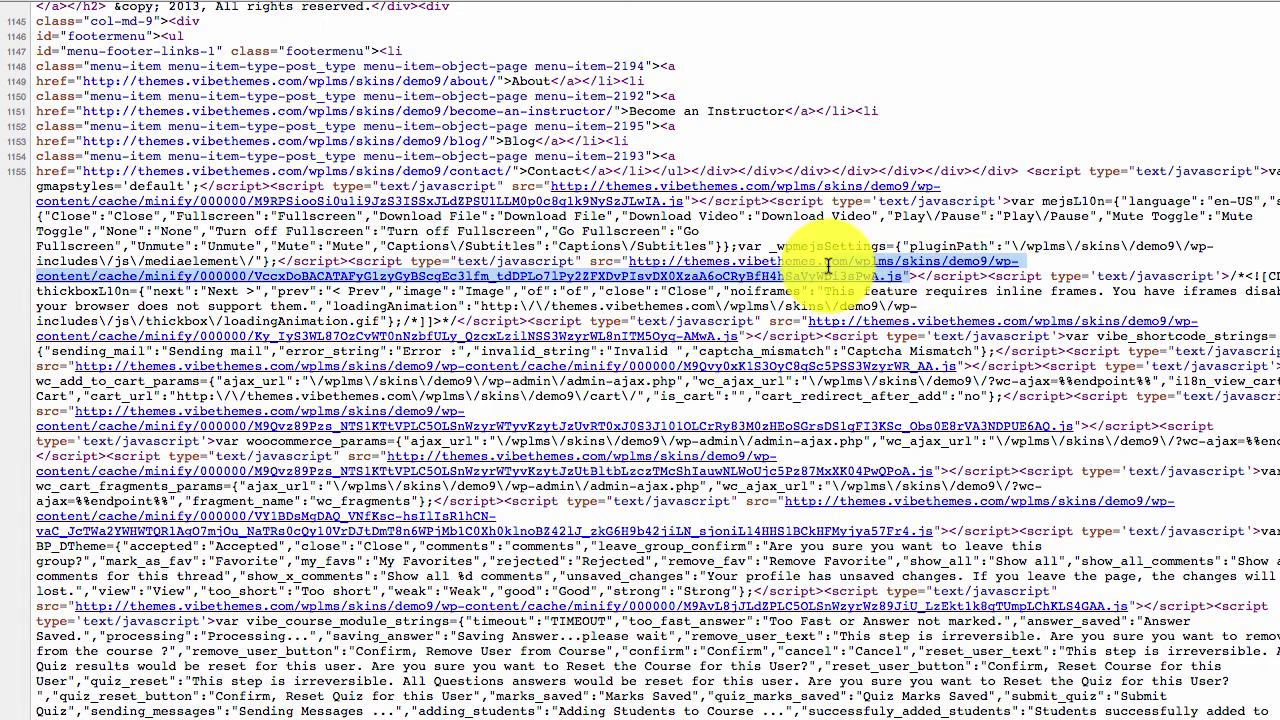
click(716, 332)
key(ctrl+w)
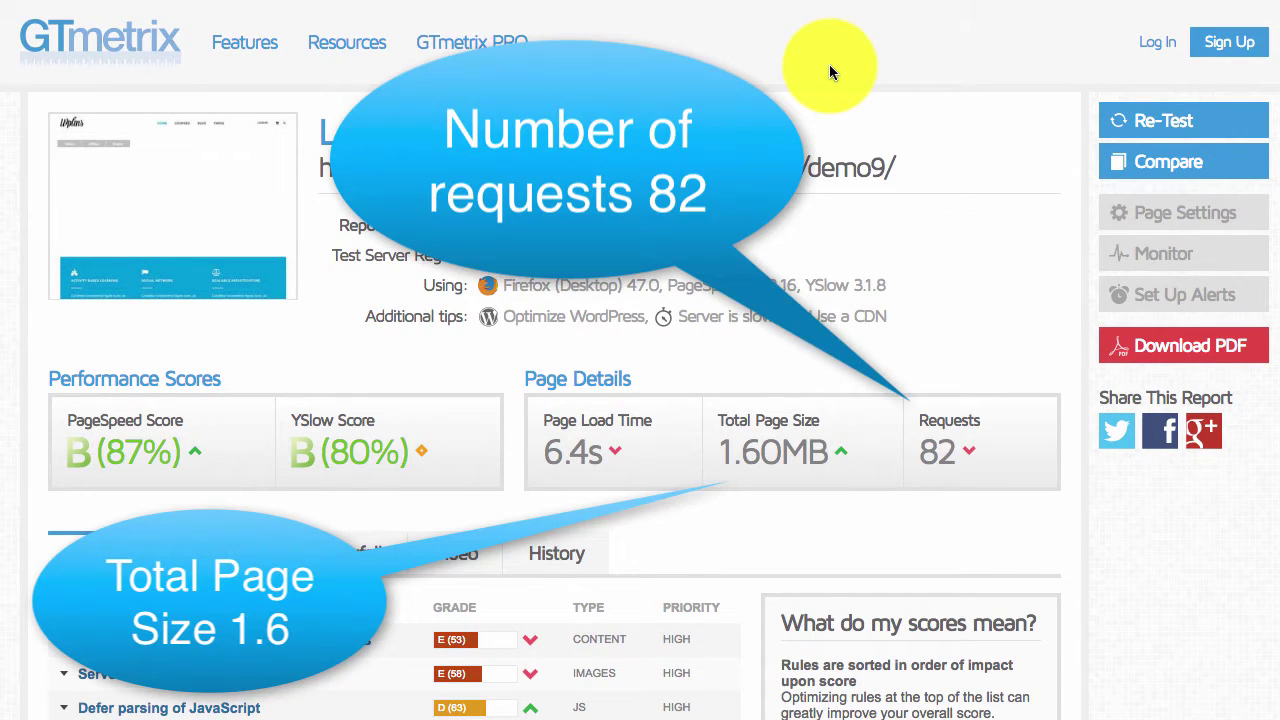
Re-run the GTmetrix test for the demo site, review the PageSpeed recommendations, and start another test.
click(1181, 125)
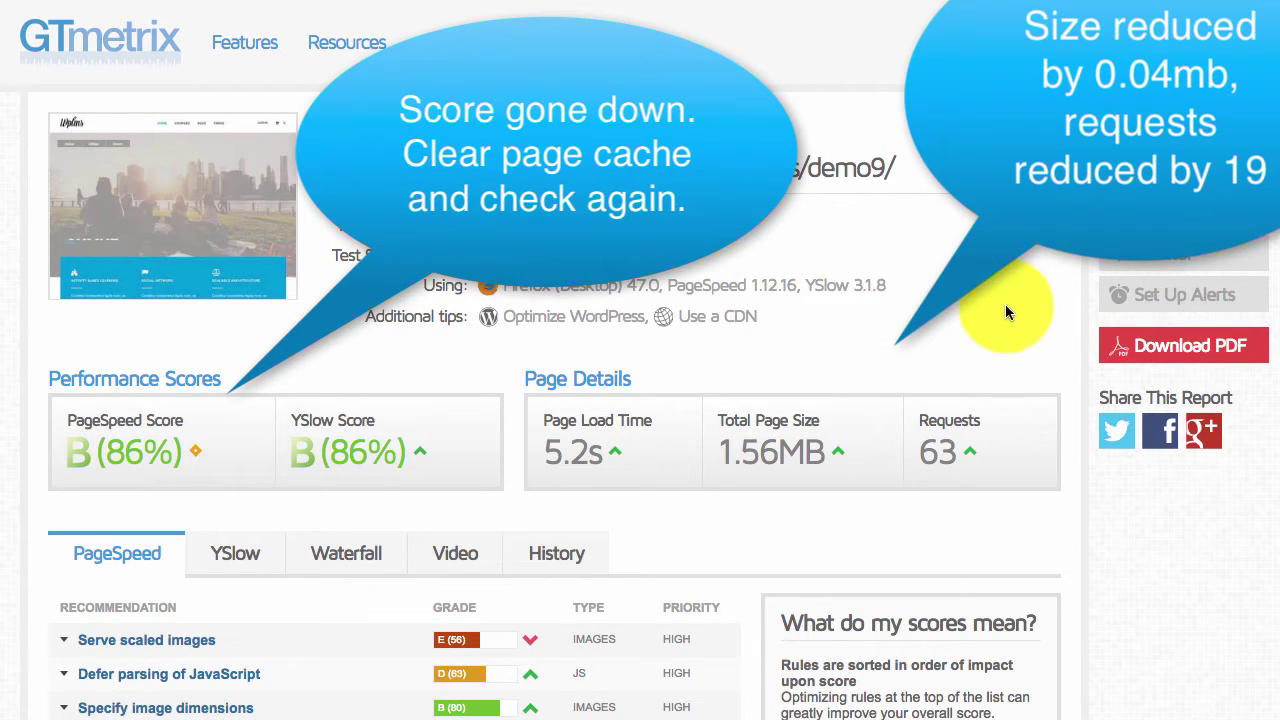
scroll(1006, 308, down, 3)
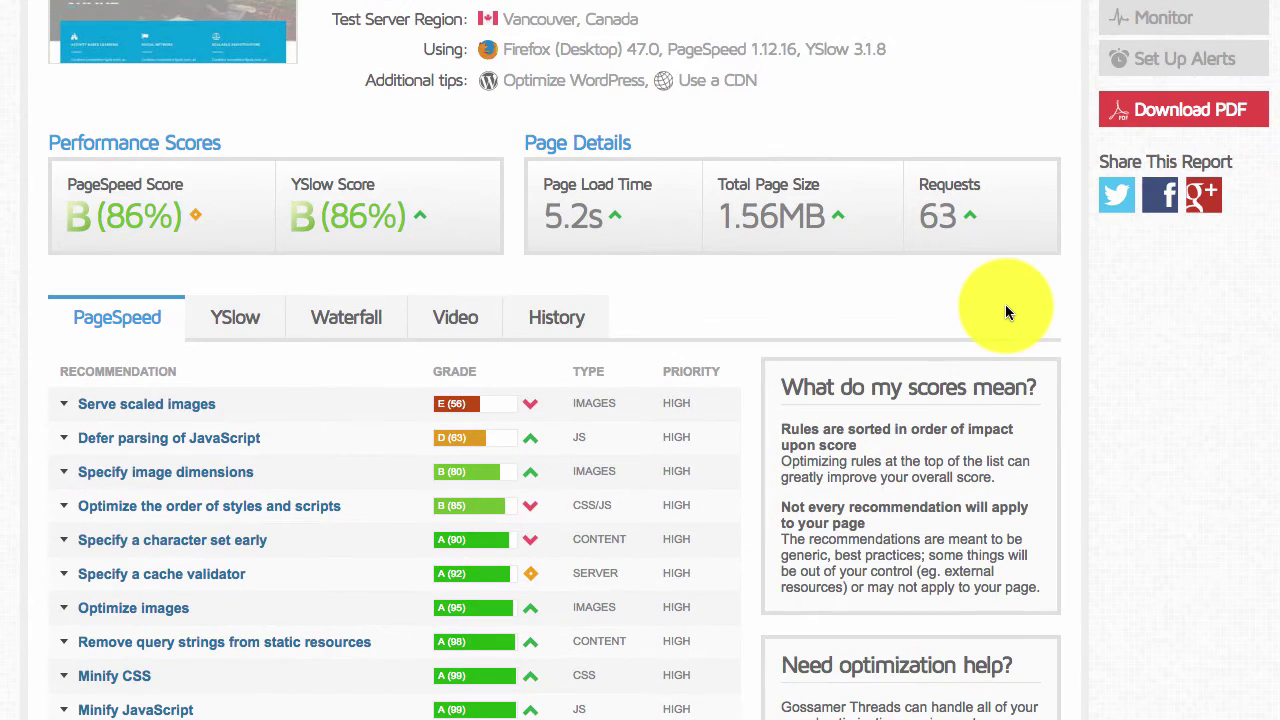
scroll(1003, 308, down, 9)
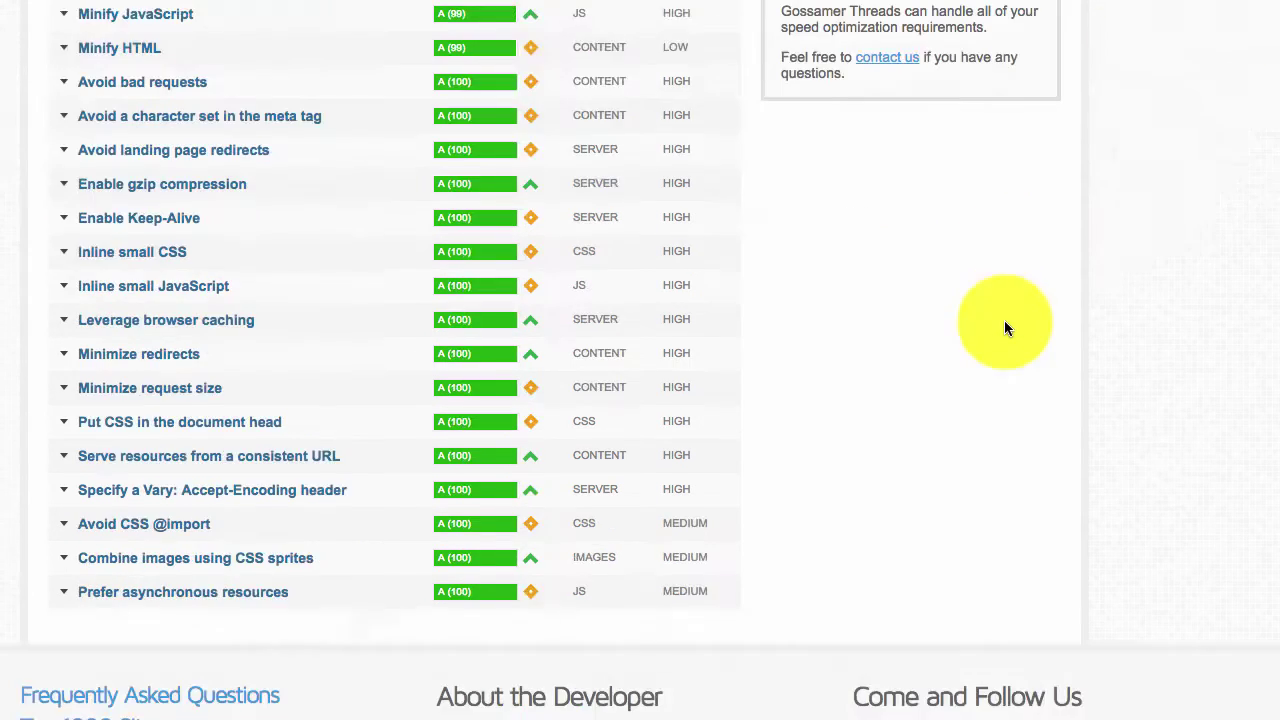
scroll(1001, 324, down, 3)
scroll(1000, 324, up, 15)
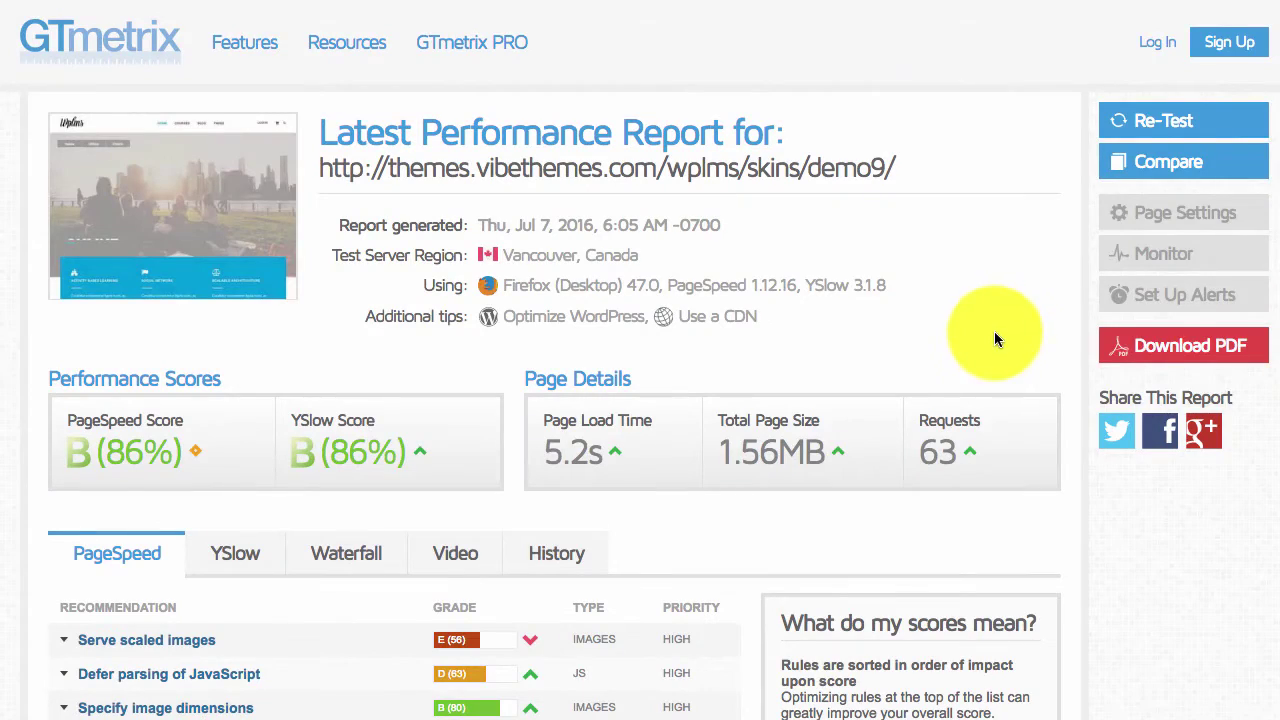
click(1125, 122)
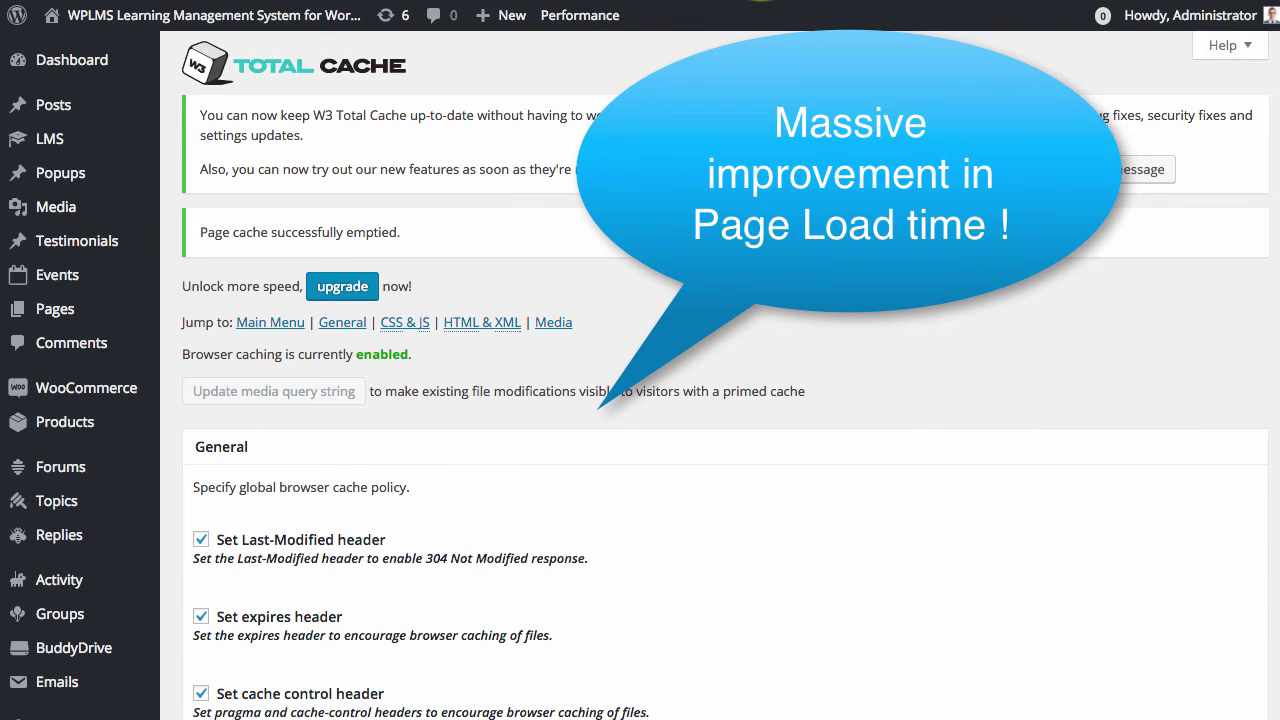
Return to the WordPress admin and open the W3 Total Cache dashboard.
scroll(640, 400, down, 7)
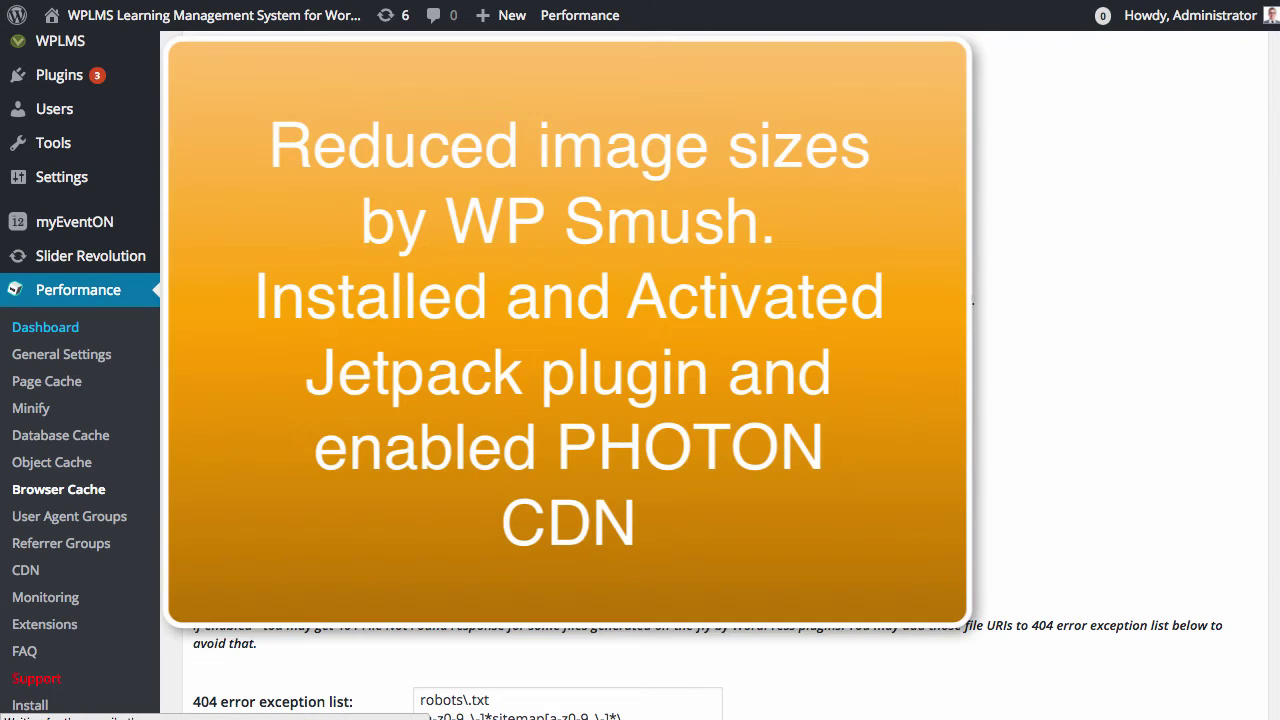
scroll(640, 400, down, 2)
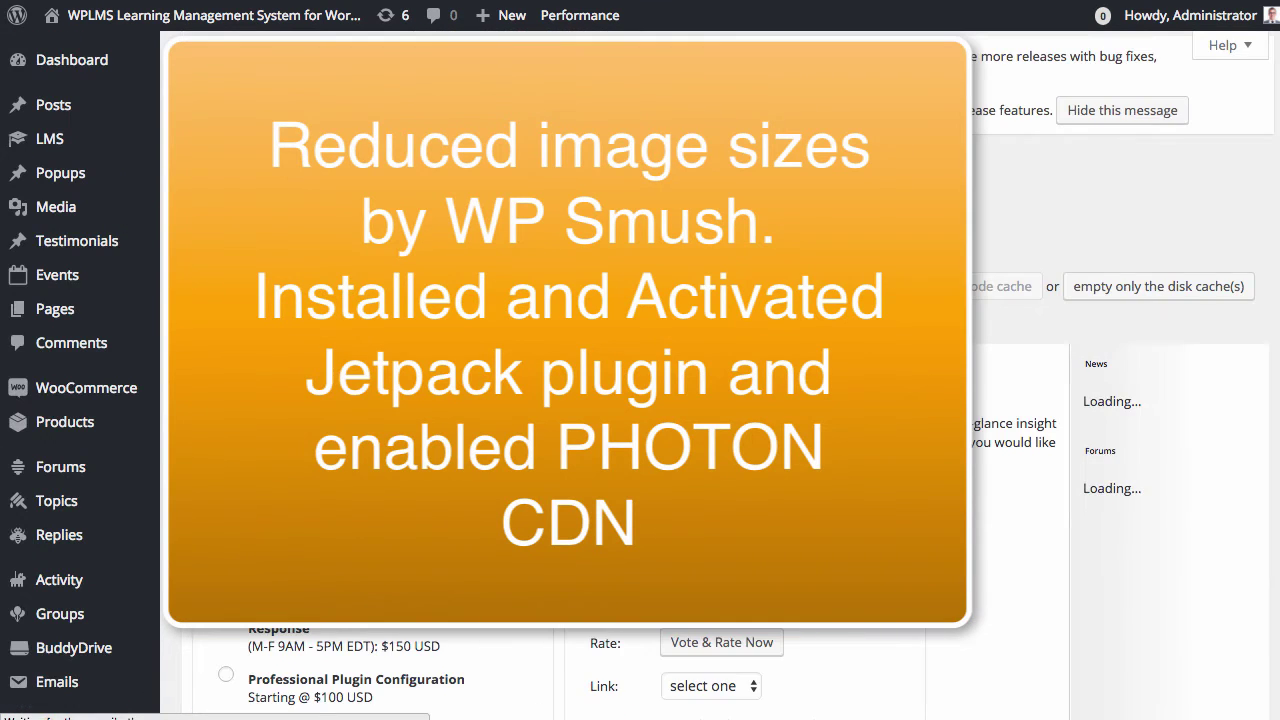